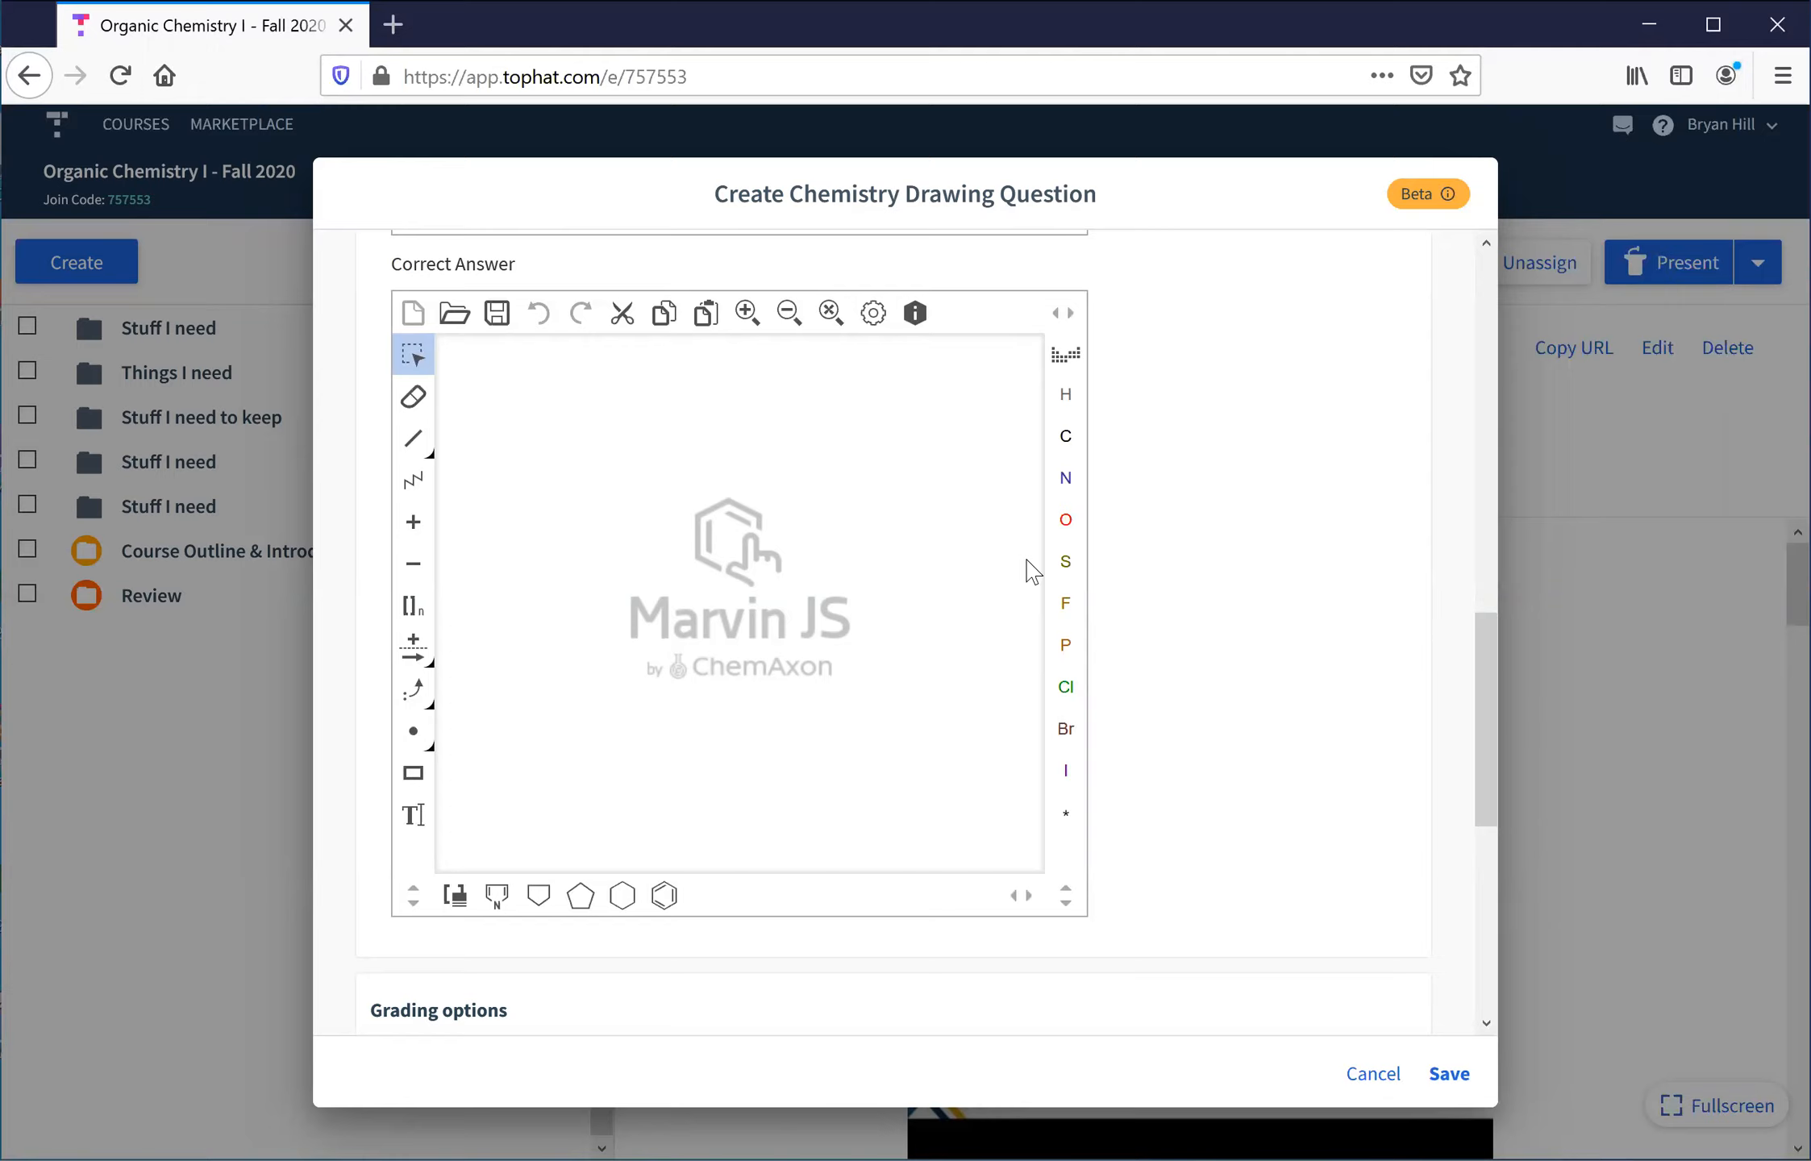
# Place a carbon atom in the Correct Answer canvas and attach four single bonds to it
pyautogui.click(1065, 436)
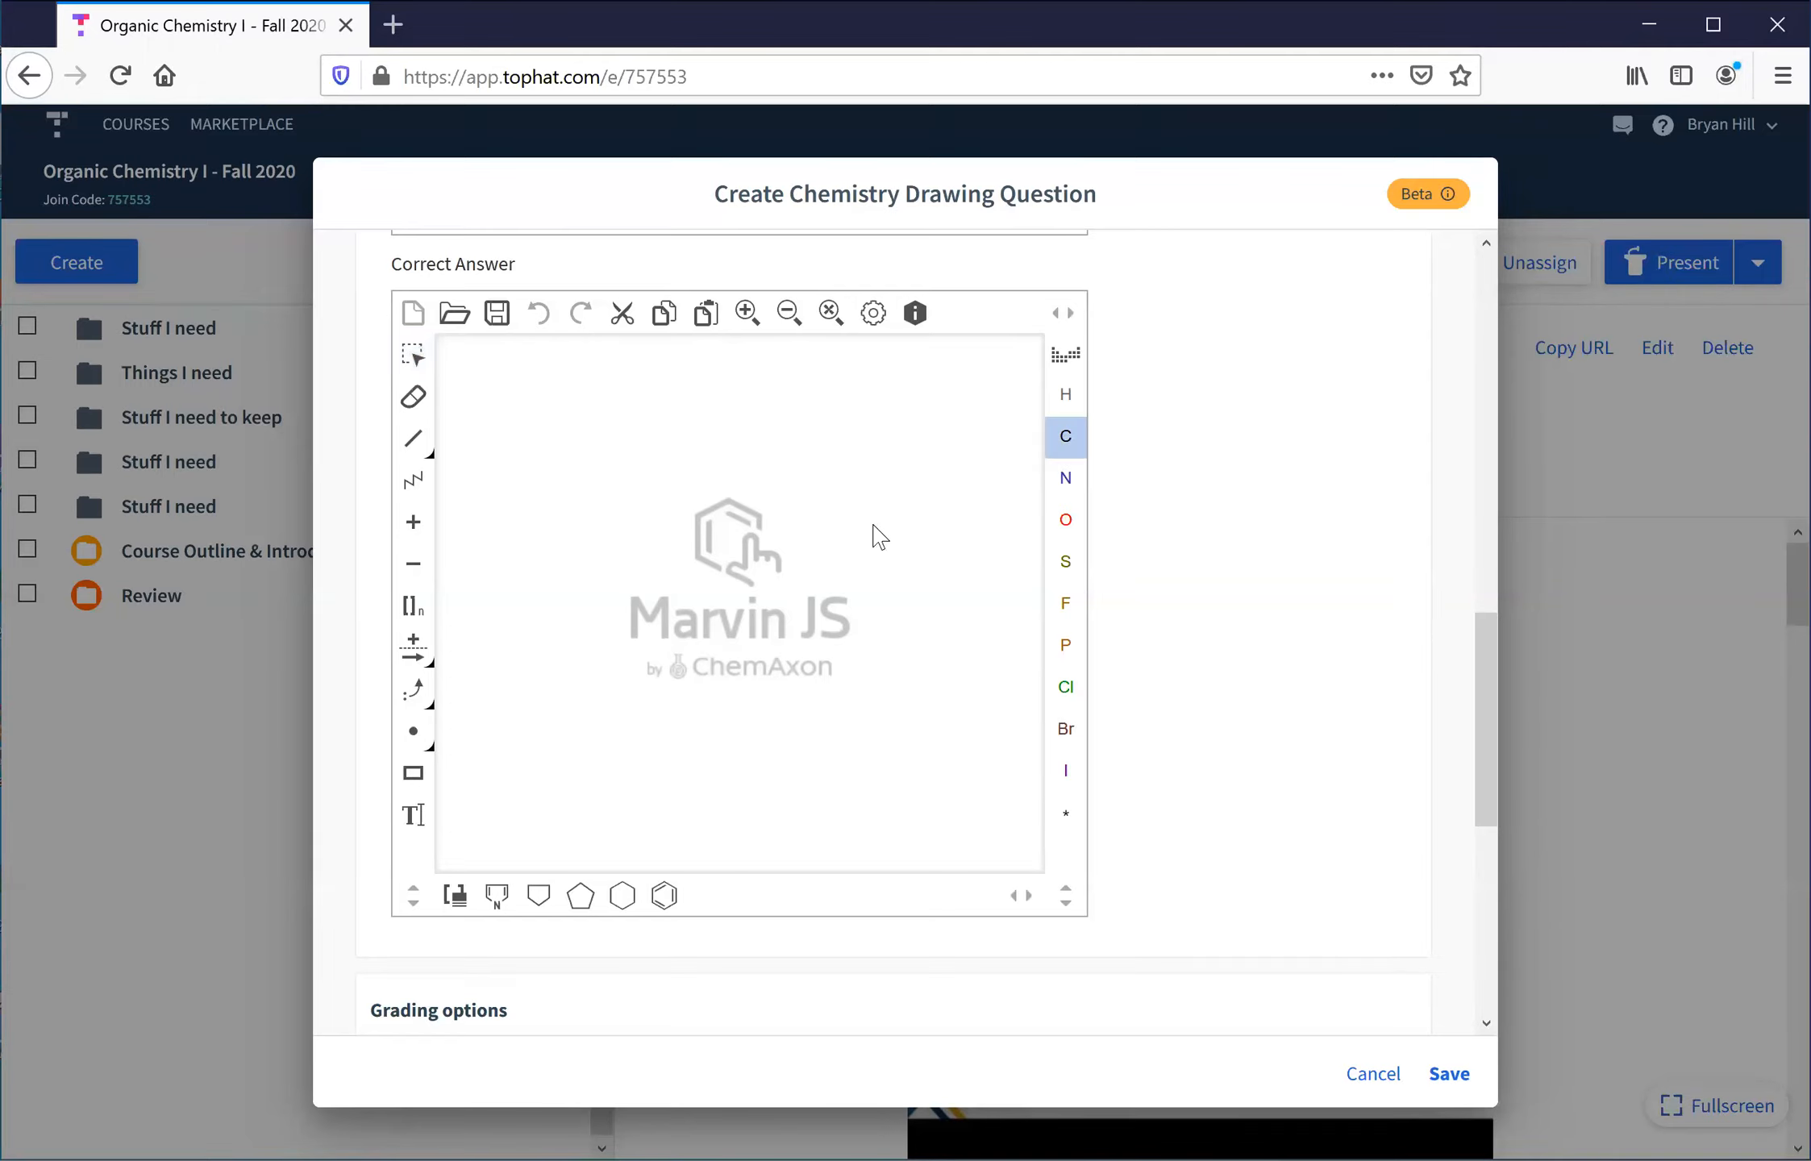
pyautogui.click(753, 565)
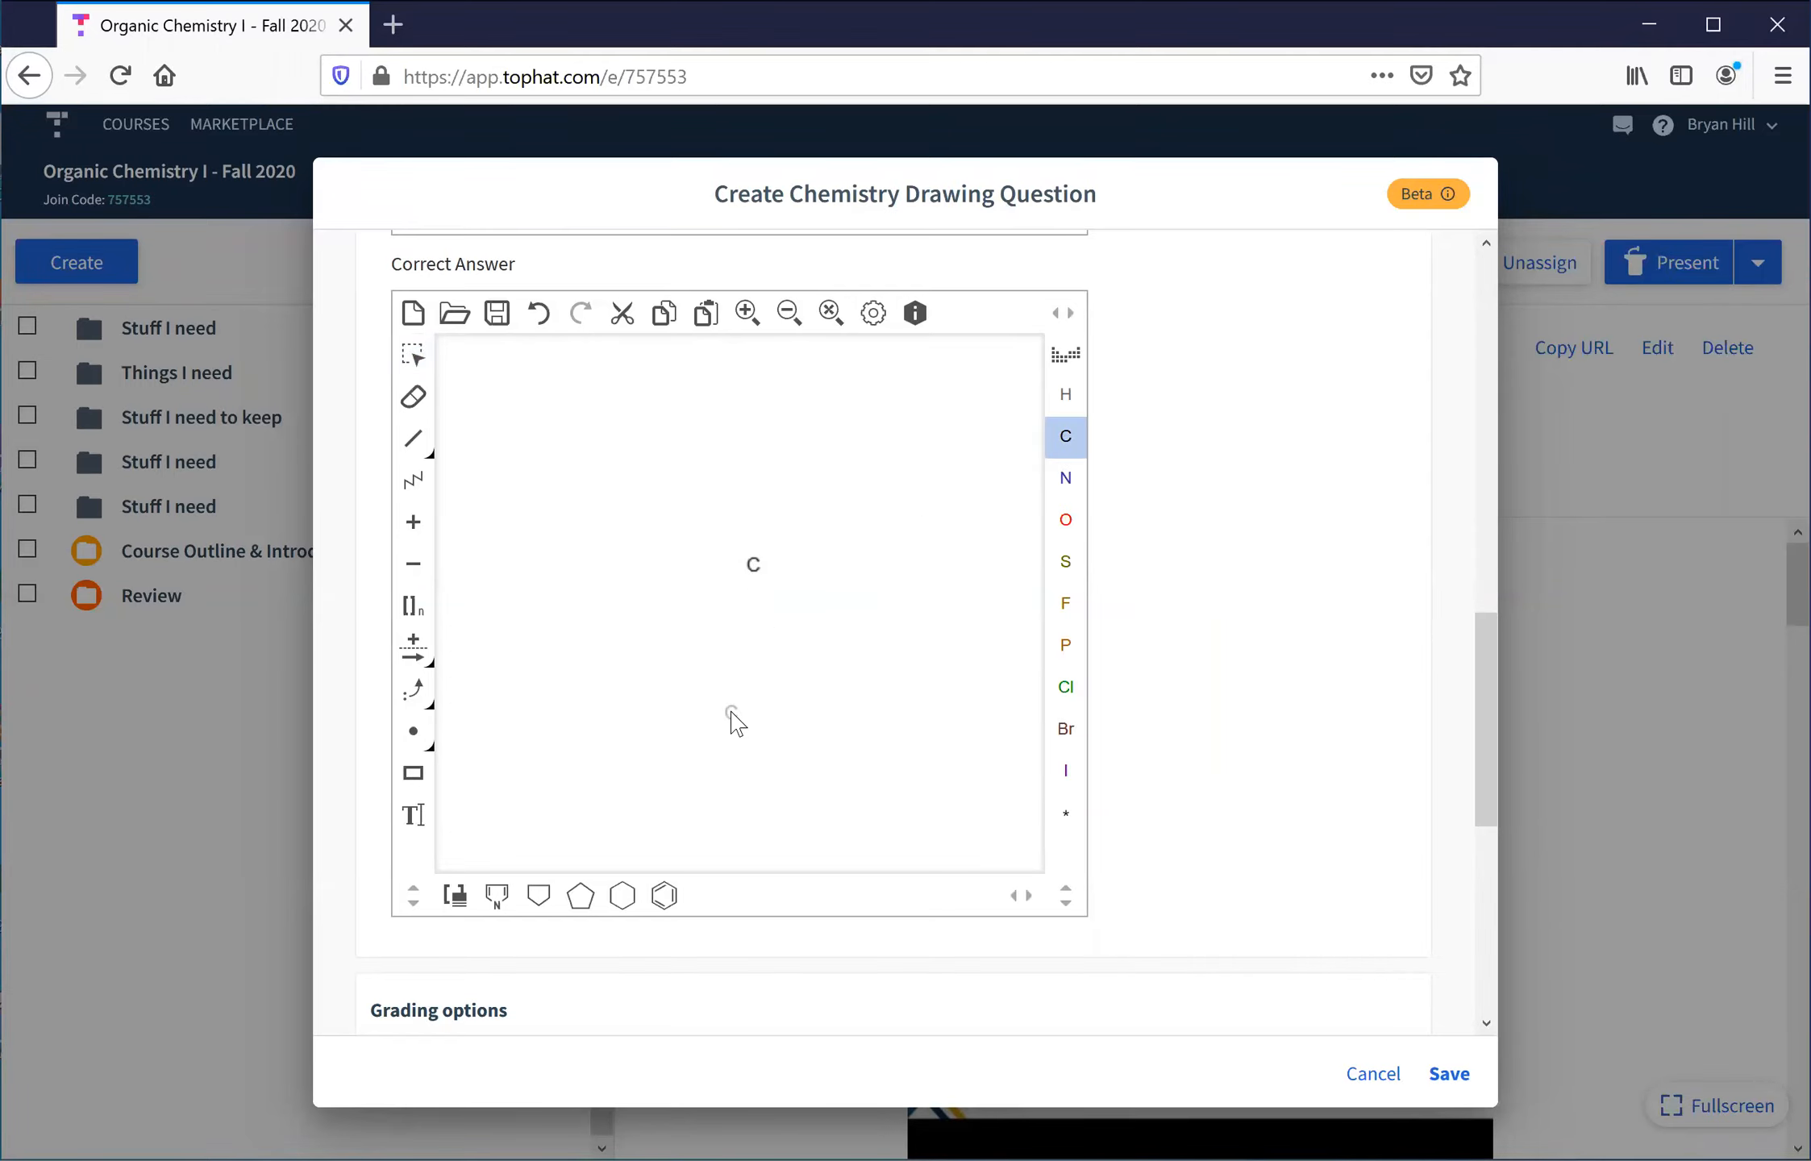
pyautogui.click(424, 458)
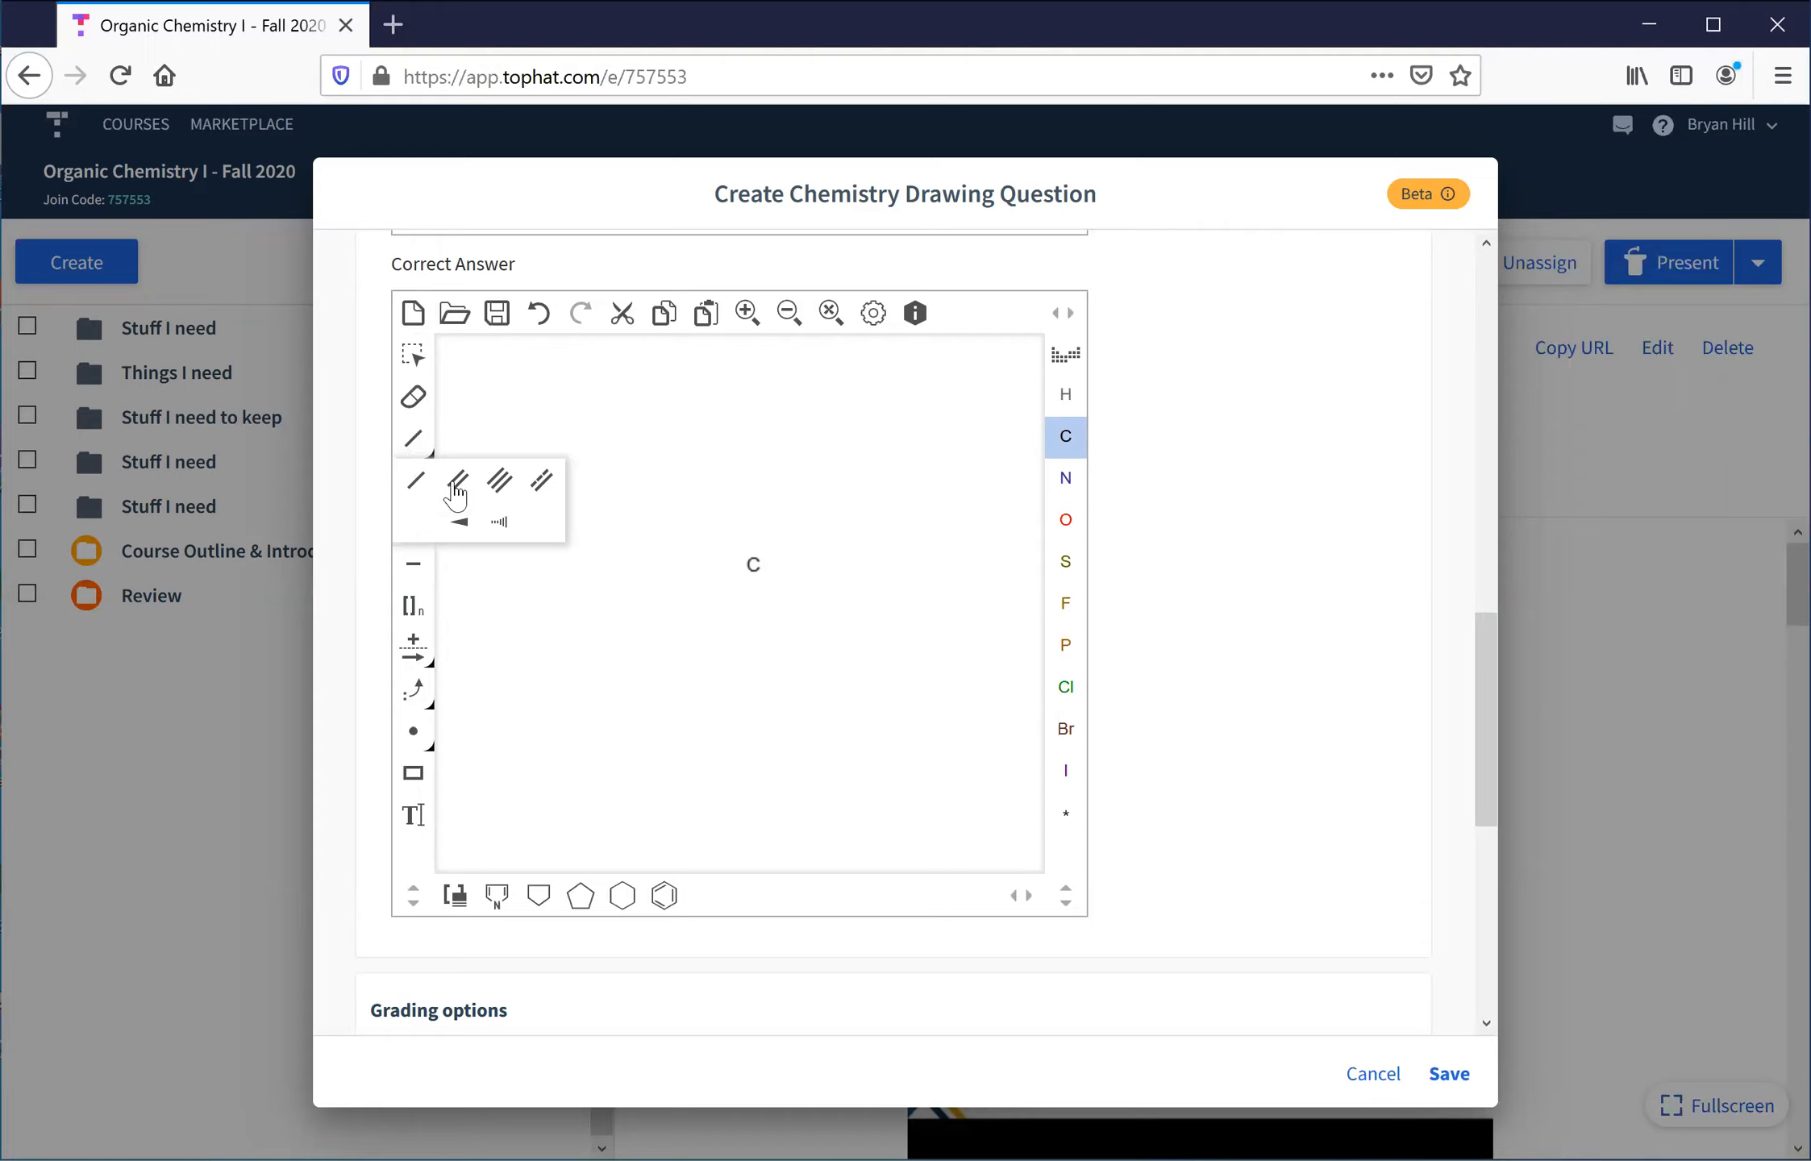
pyautogui.click(416, 485)
pyautogui.click(753, 563)
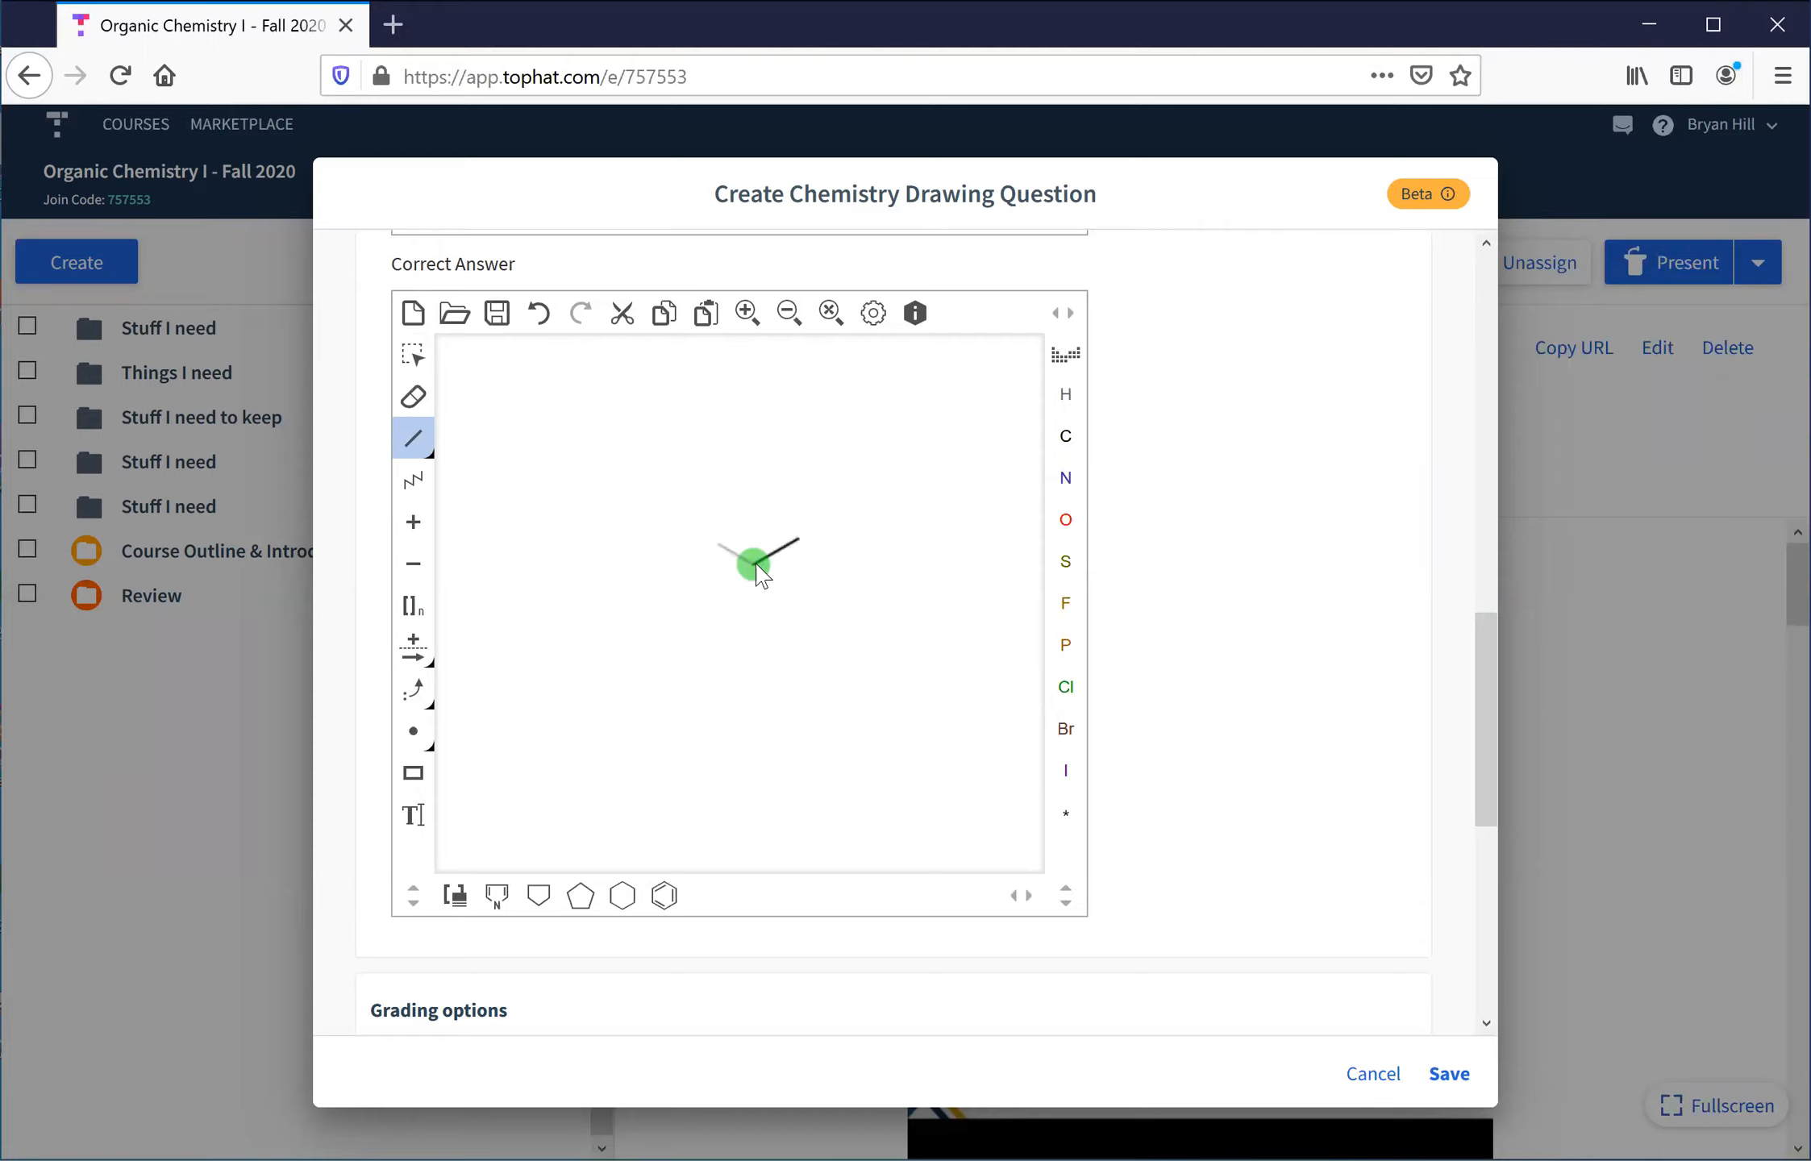
pyautogui.click(752, 564)
pyautogui.click(750, 569)
pyautogui.click(764, 576)
# Change the upper-right end atom of the structure to oxygen and the upper-left end atom to sulfur
pyautogui.click(1065, 520)
pyautogui.click(798, 538)
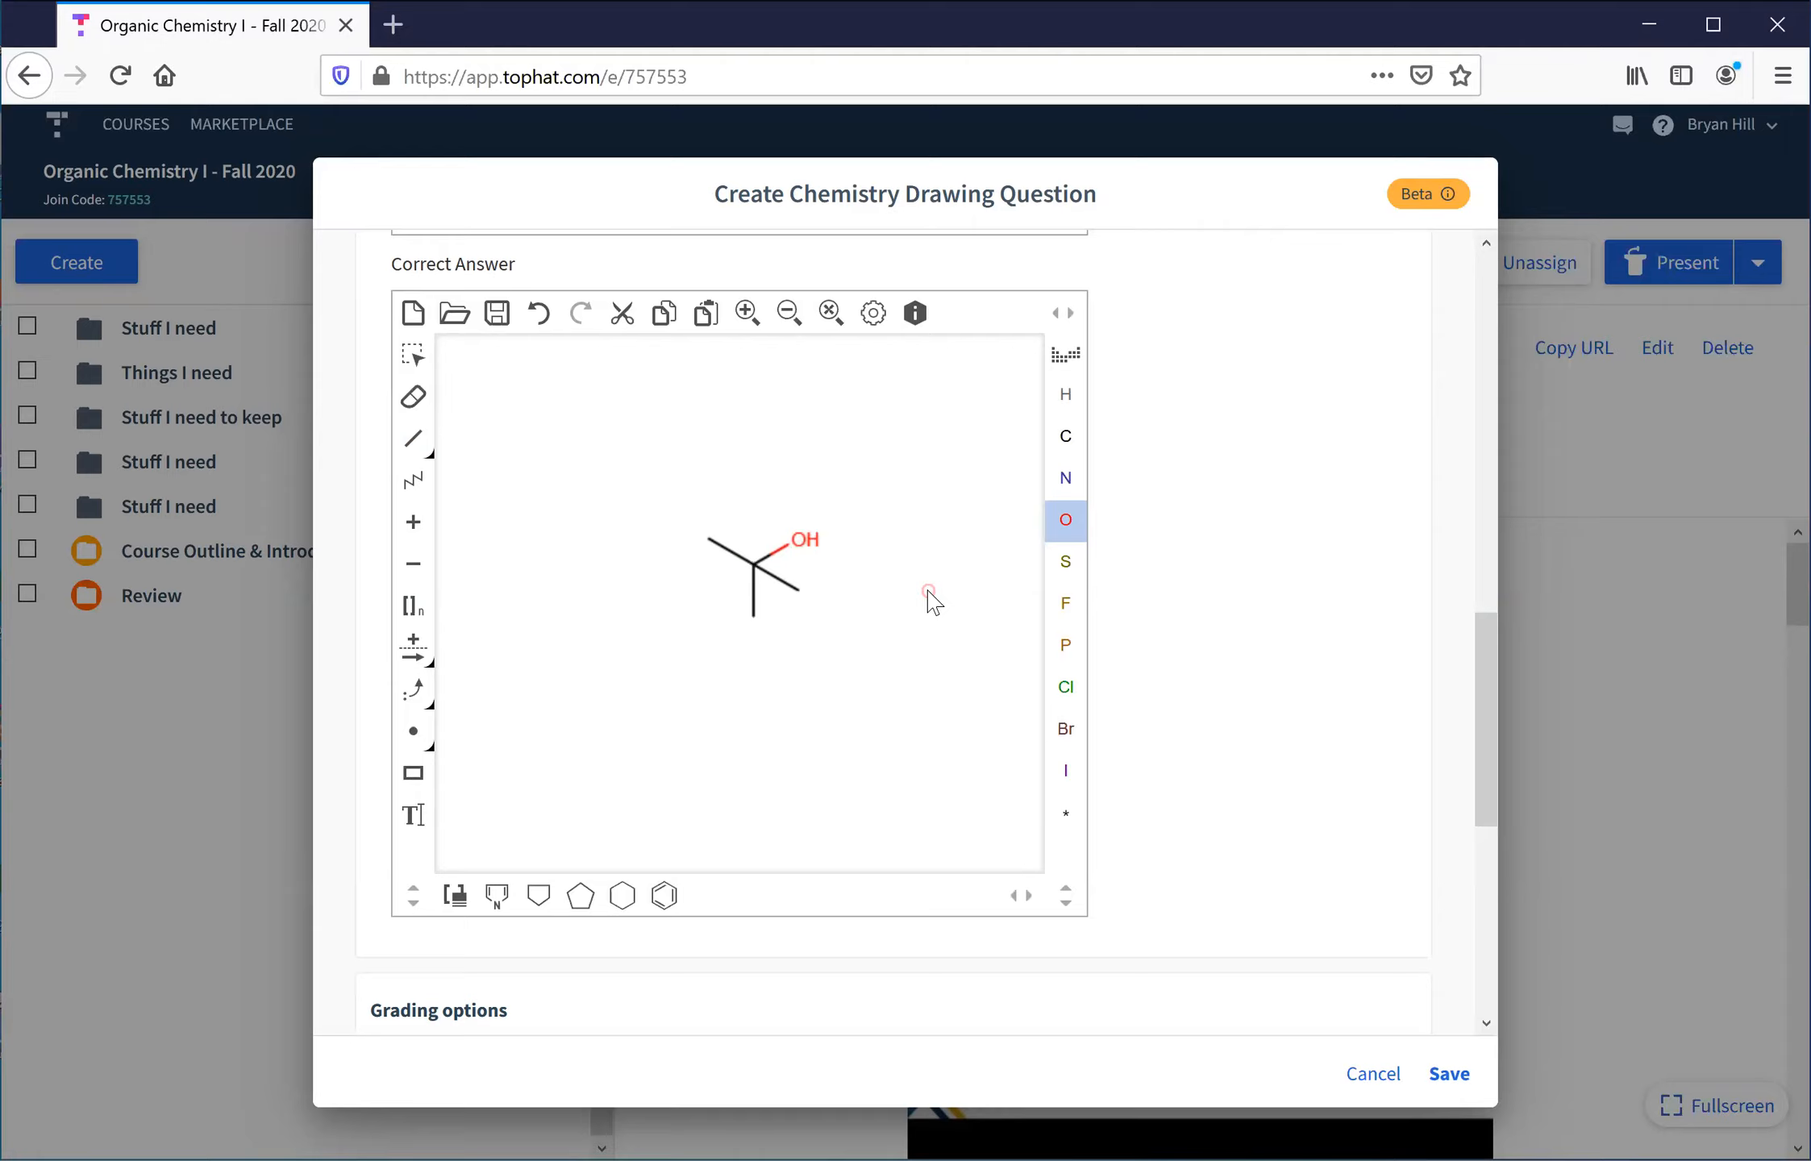
pyautogui.click(1065, 565)
pyautogui.click(709, 541)
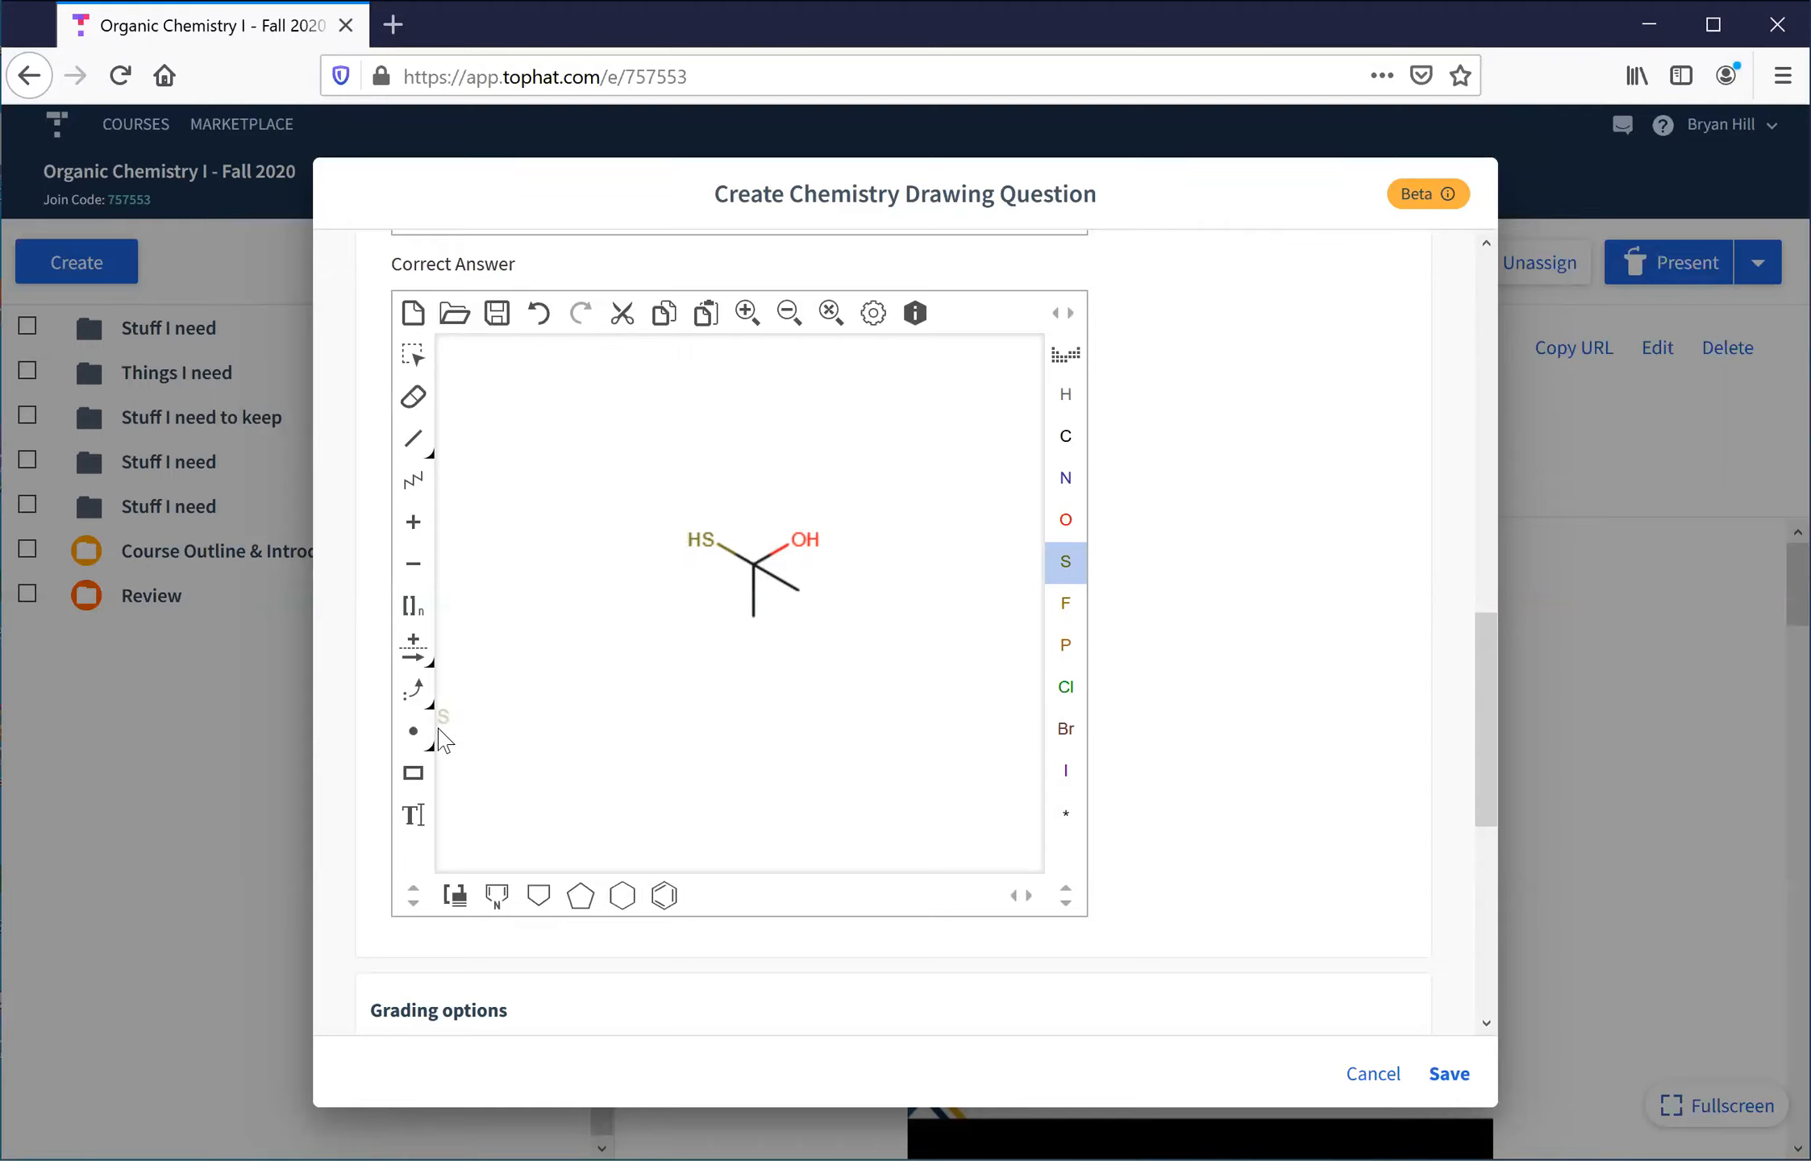
# Add lone pairs of electrons to the oxygen and sulfur atoms
pyautogui.click(413, 746)
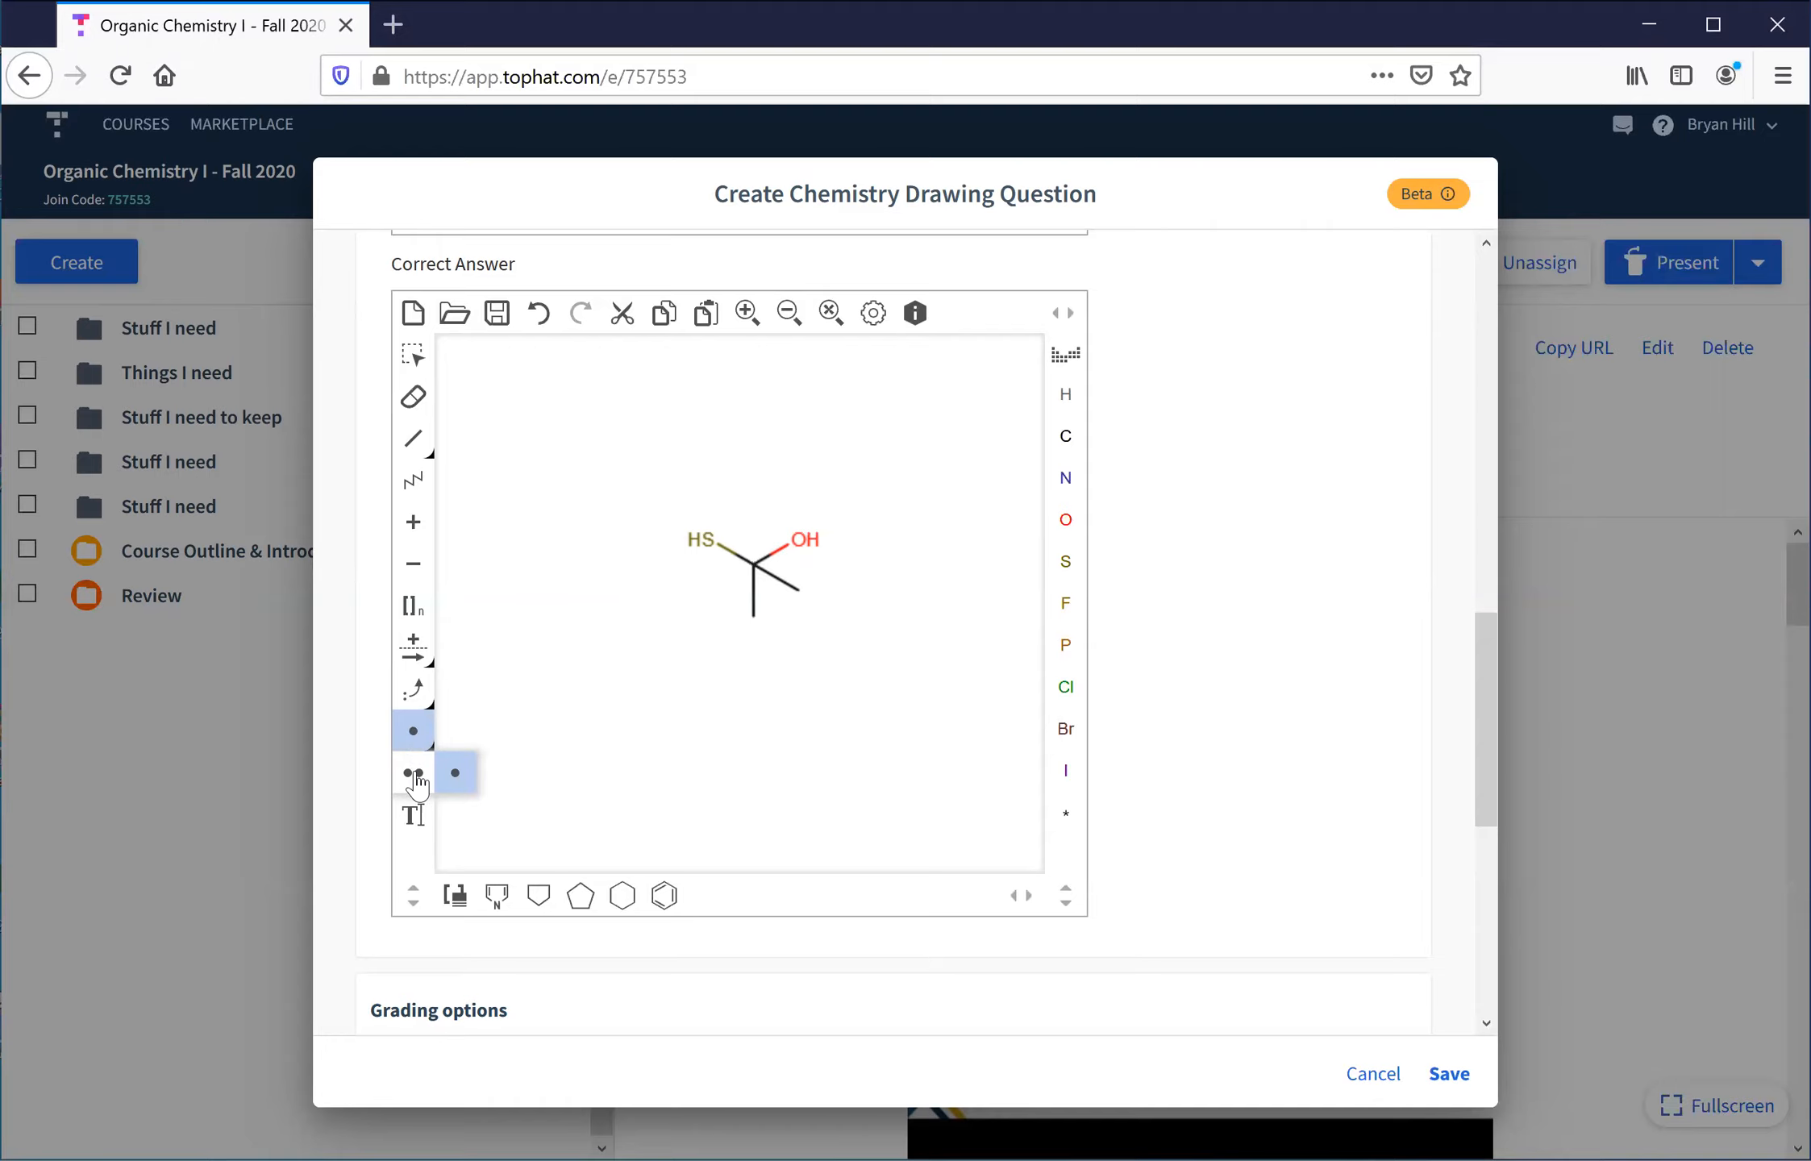
pyautogui.click(413, 772)
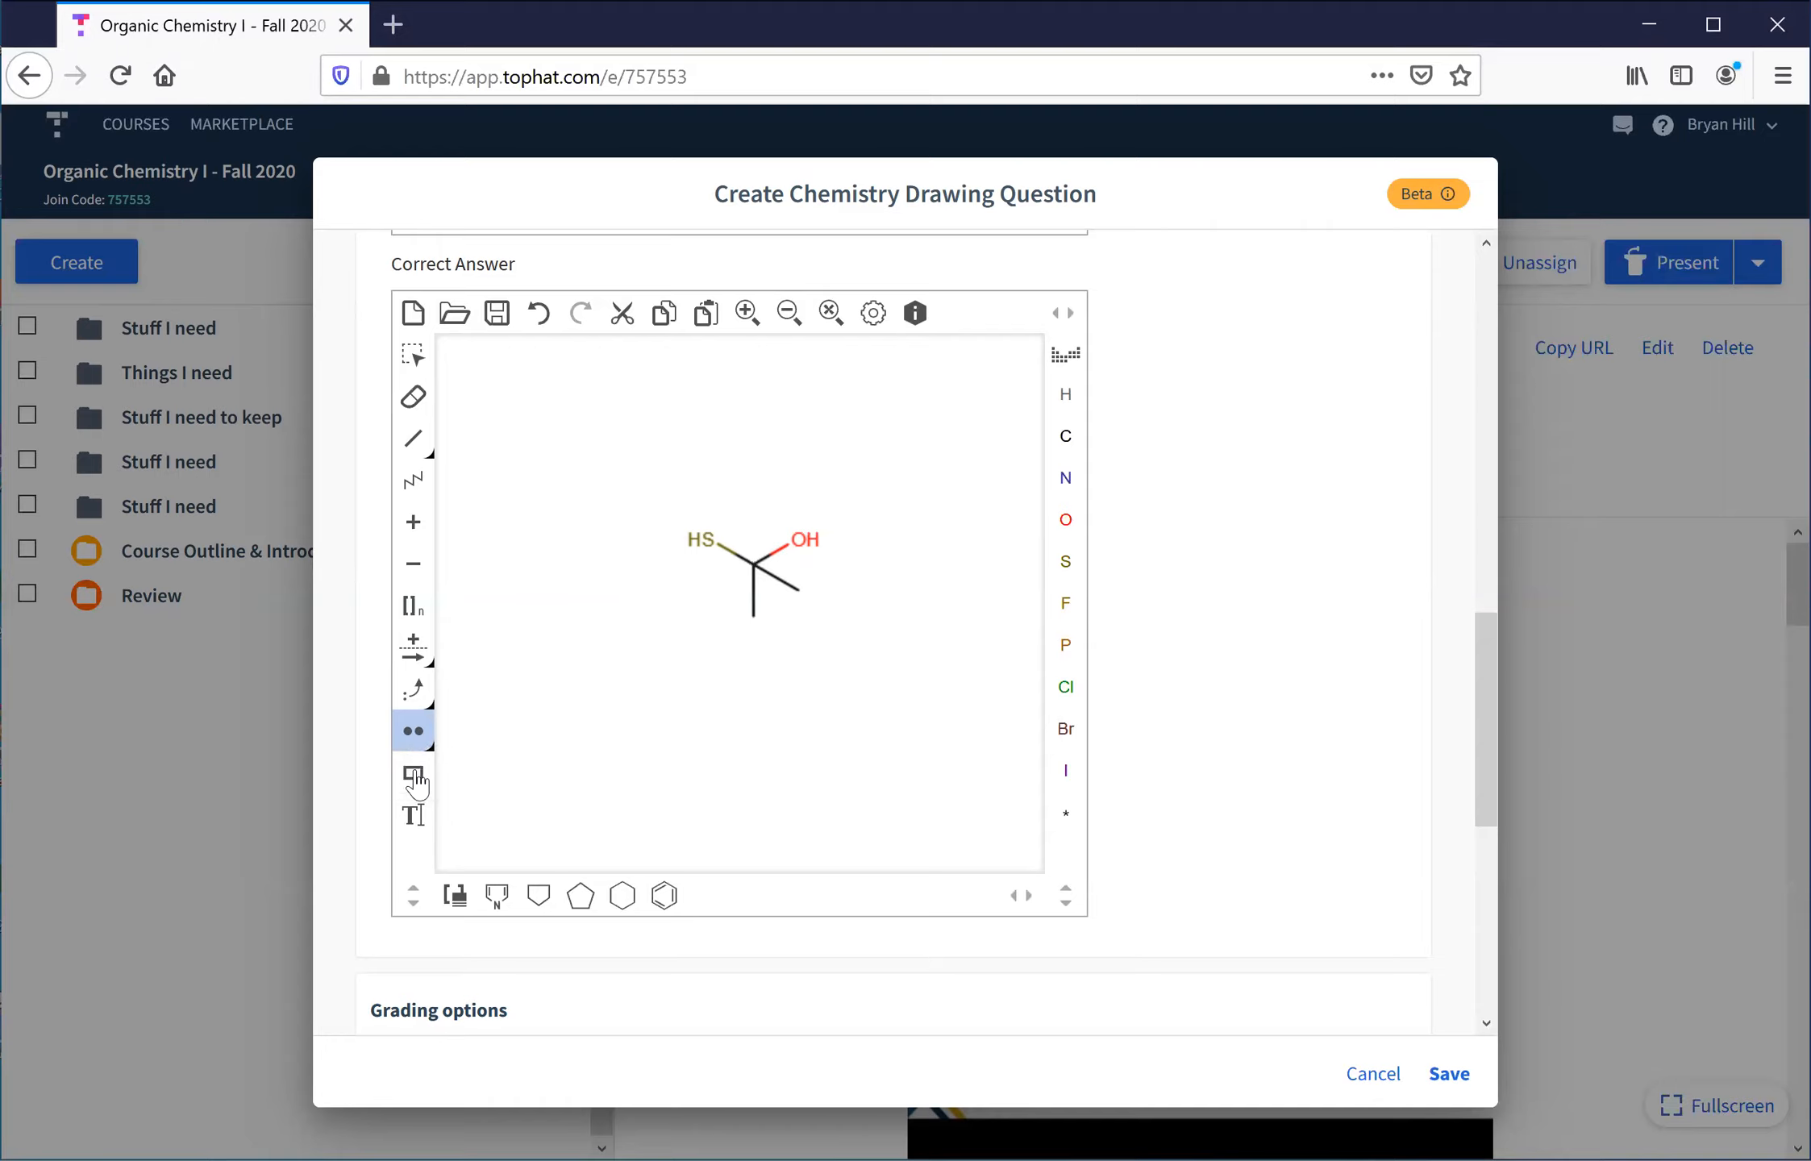
pyautogui.click(801, 545)
pyautogui.click(717, 554)
# Give the oxygen atom a negative charge
pyautogui.click(419, 696)
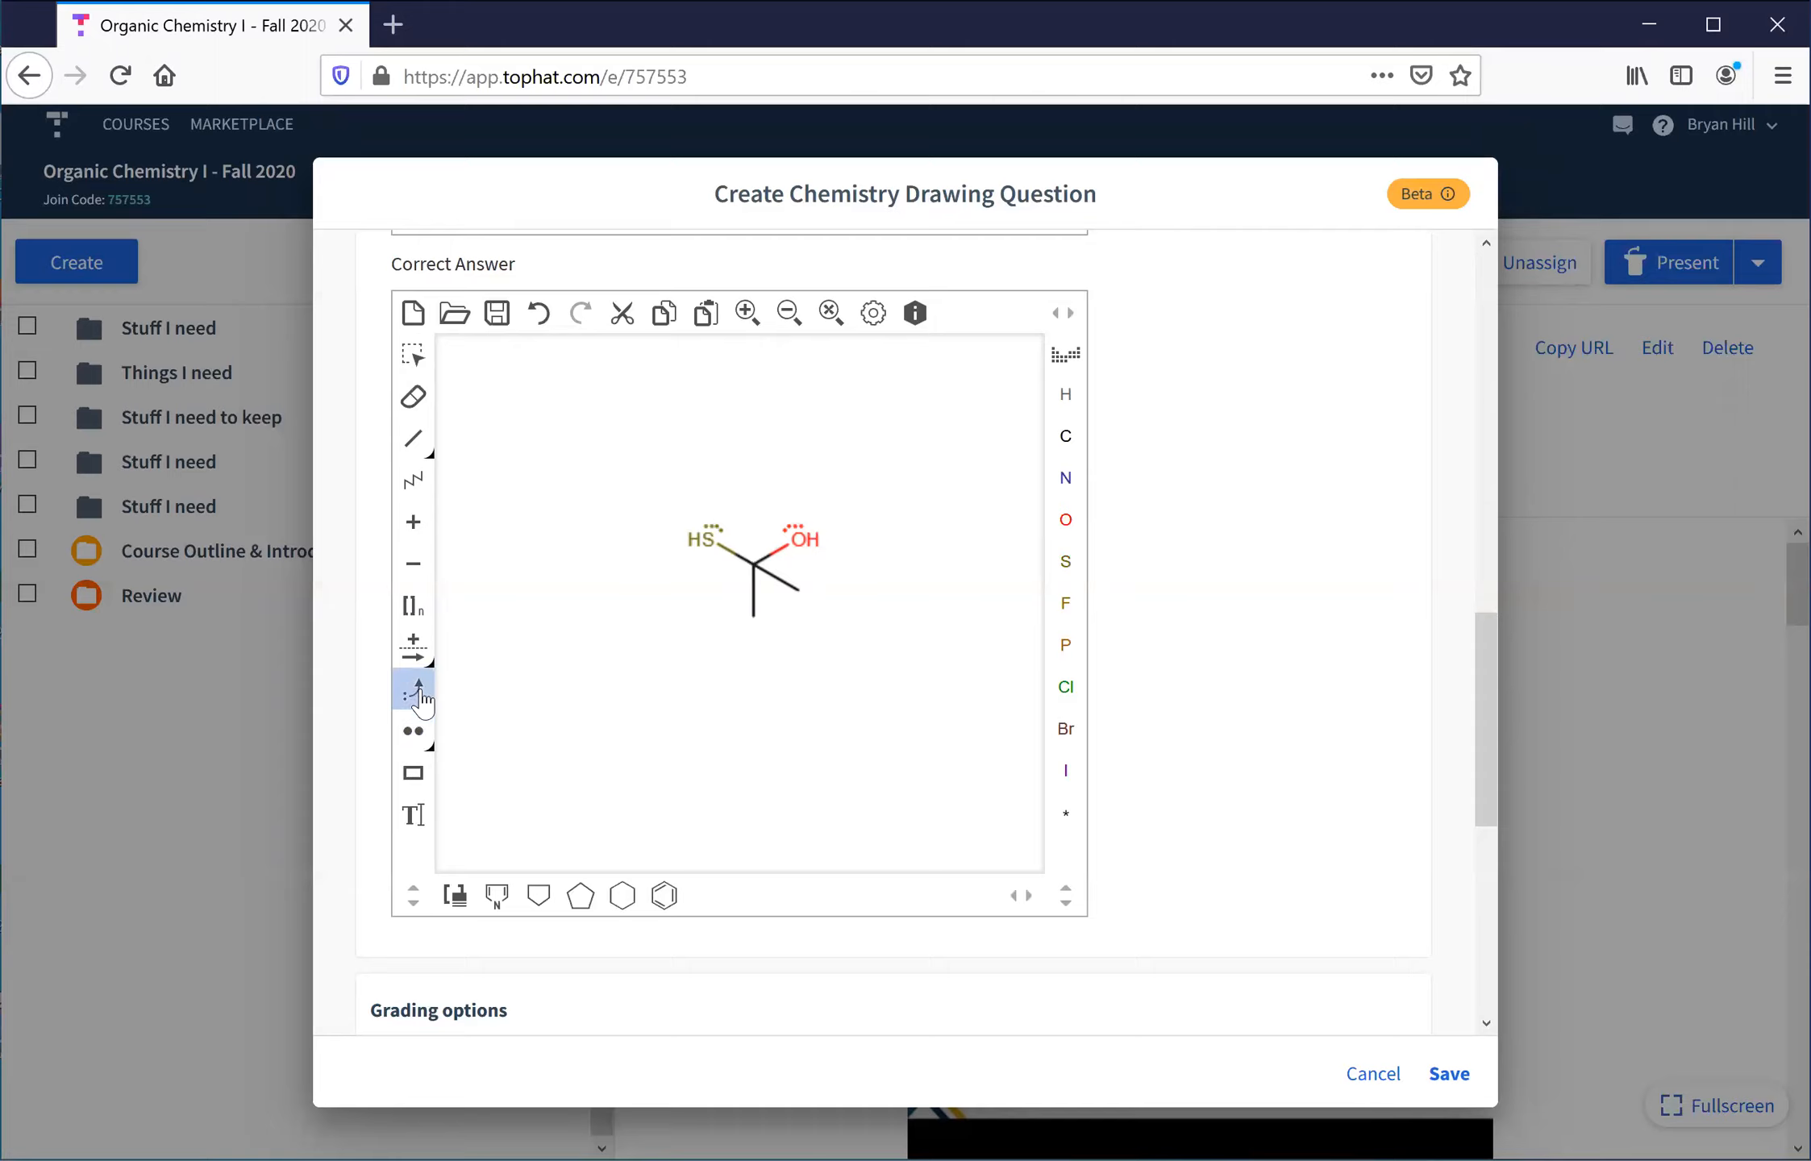
pyautogui.click(415, 647)
pyautogui.click(416, 571)
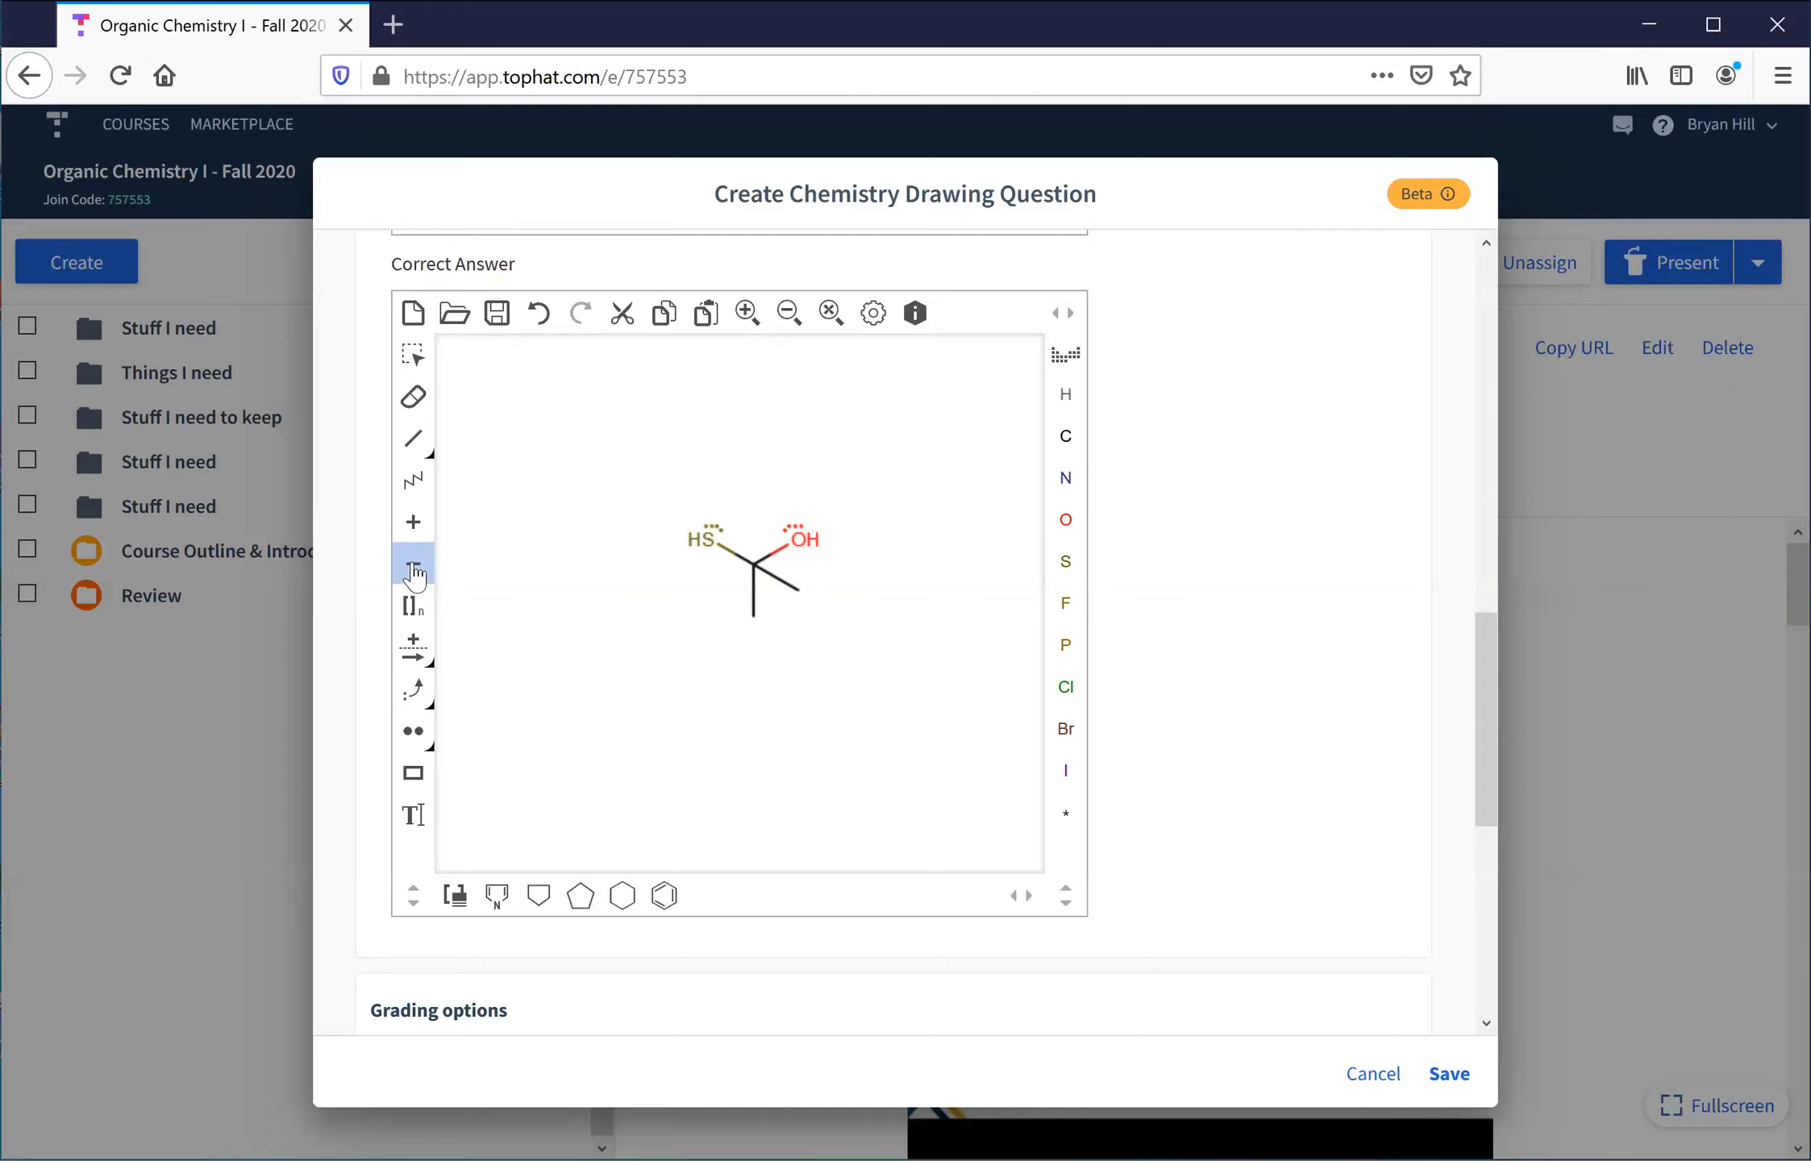
pyautogui.click(413, 521)
pyautogui.click(432, 572)
pyautogui.click(802, 548)
# Add a third lone pair to the negatively charged oxygen
pyautogui.click(420, 737)
pyautogui.click(420, 776)
pyautogui.click(802, 539)
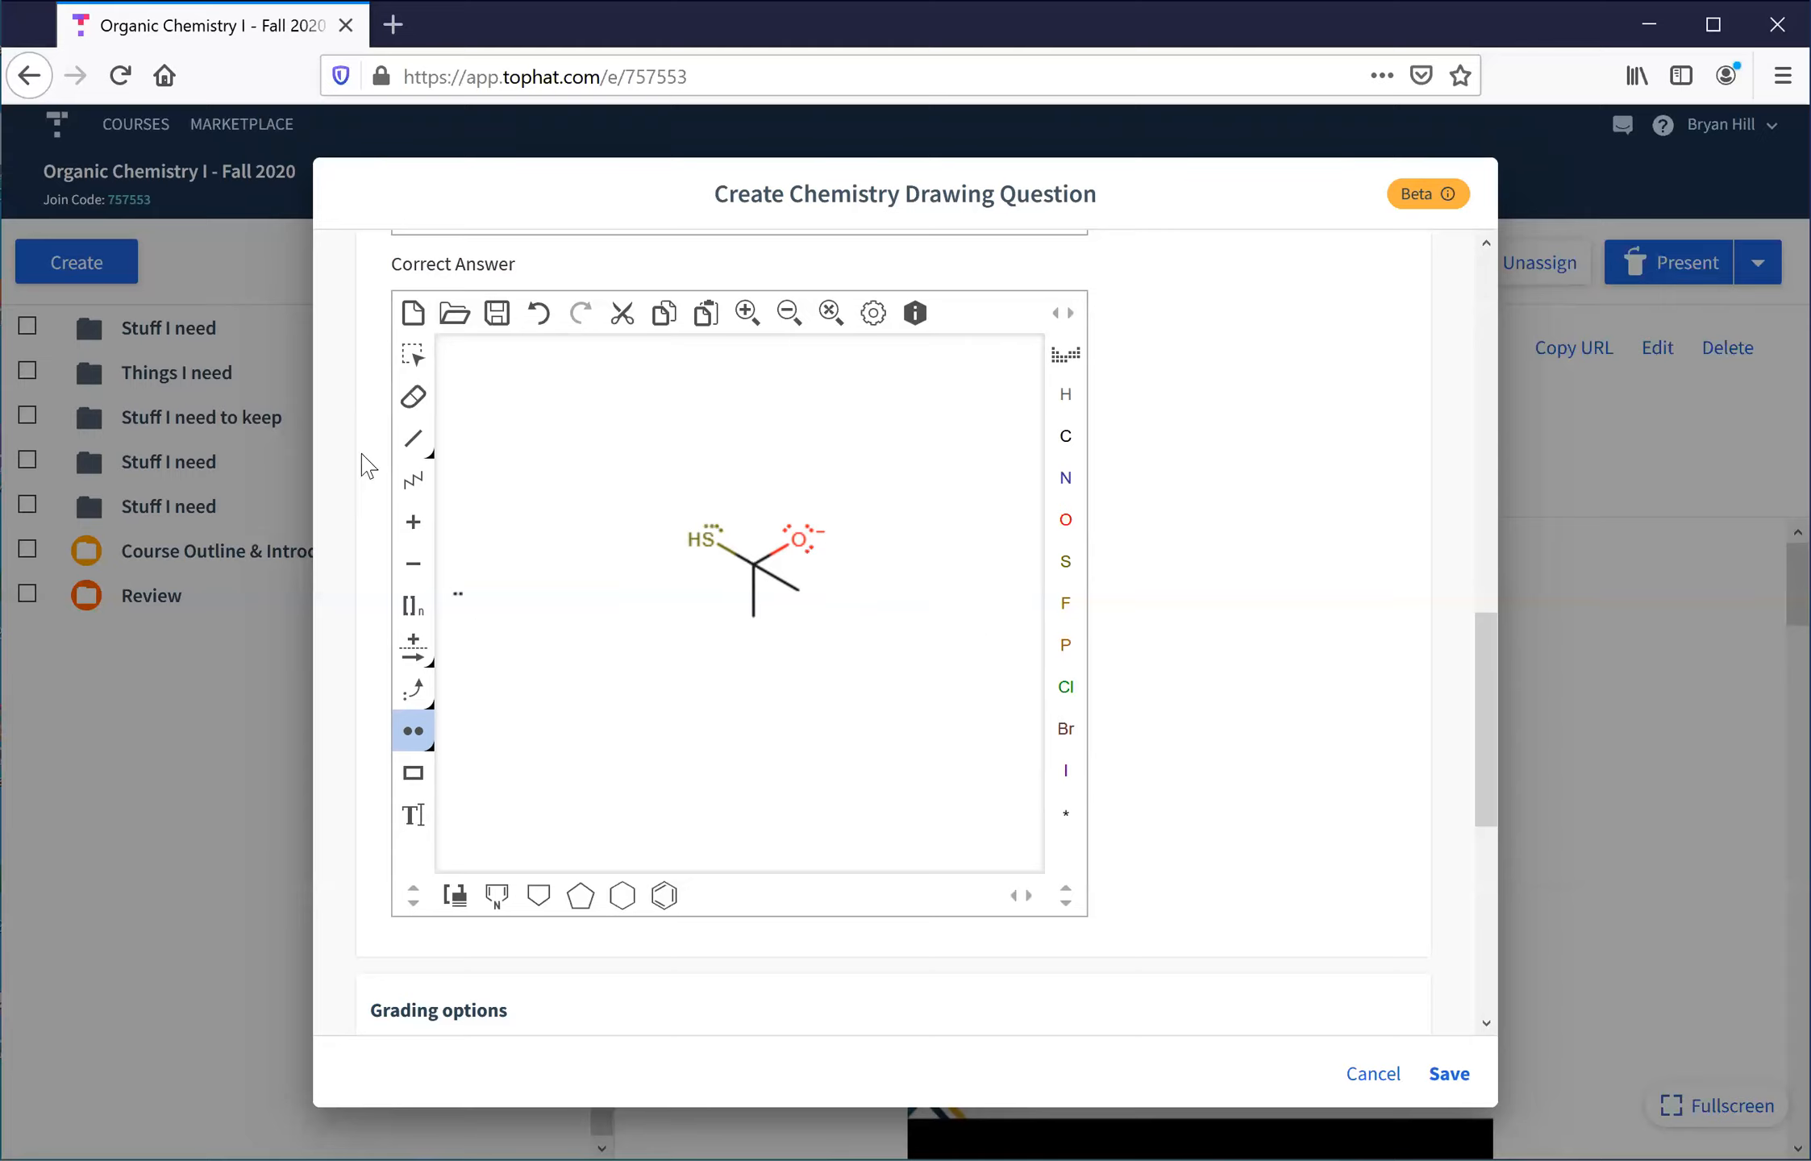
# Attach a double bond to the lower carbon and change the atom at its far end to nitrogen
pyautogui.moveTo(417, 448)
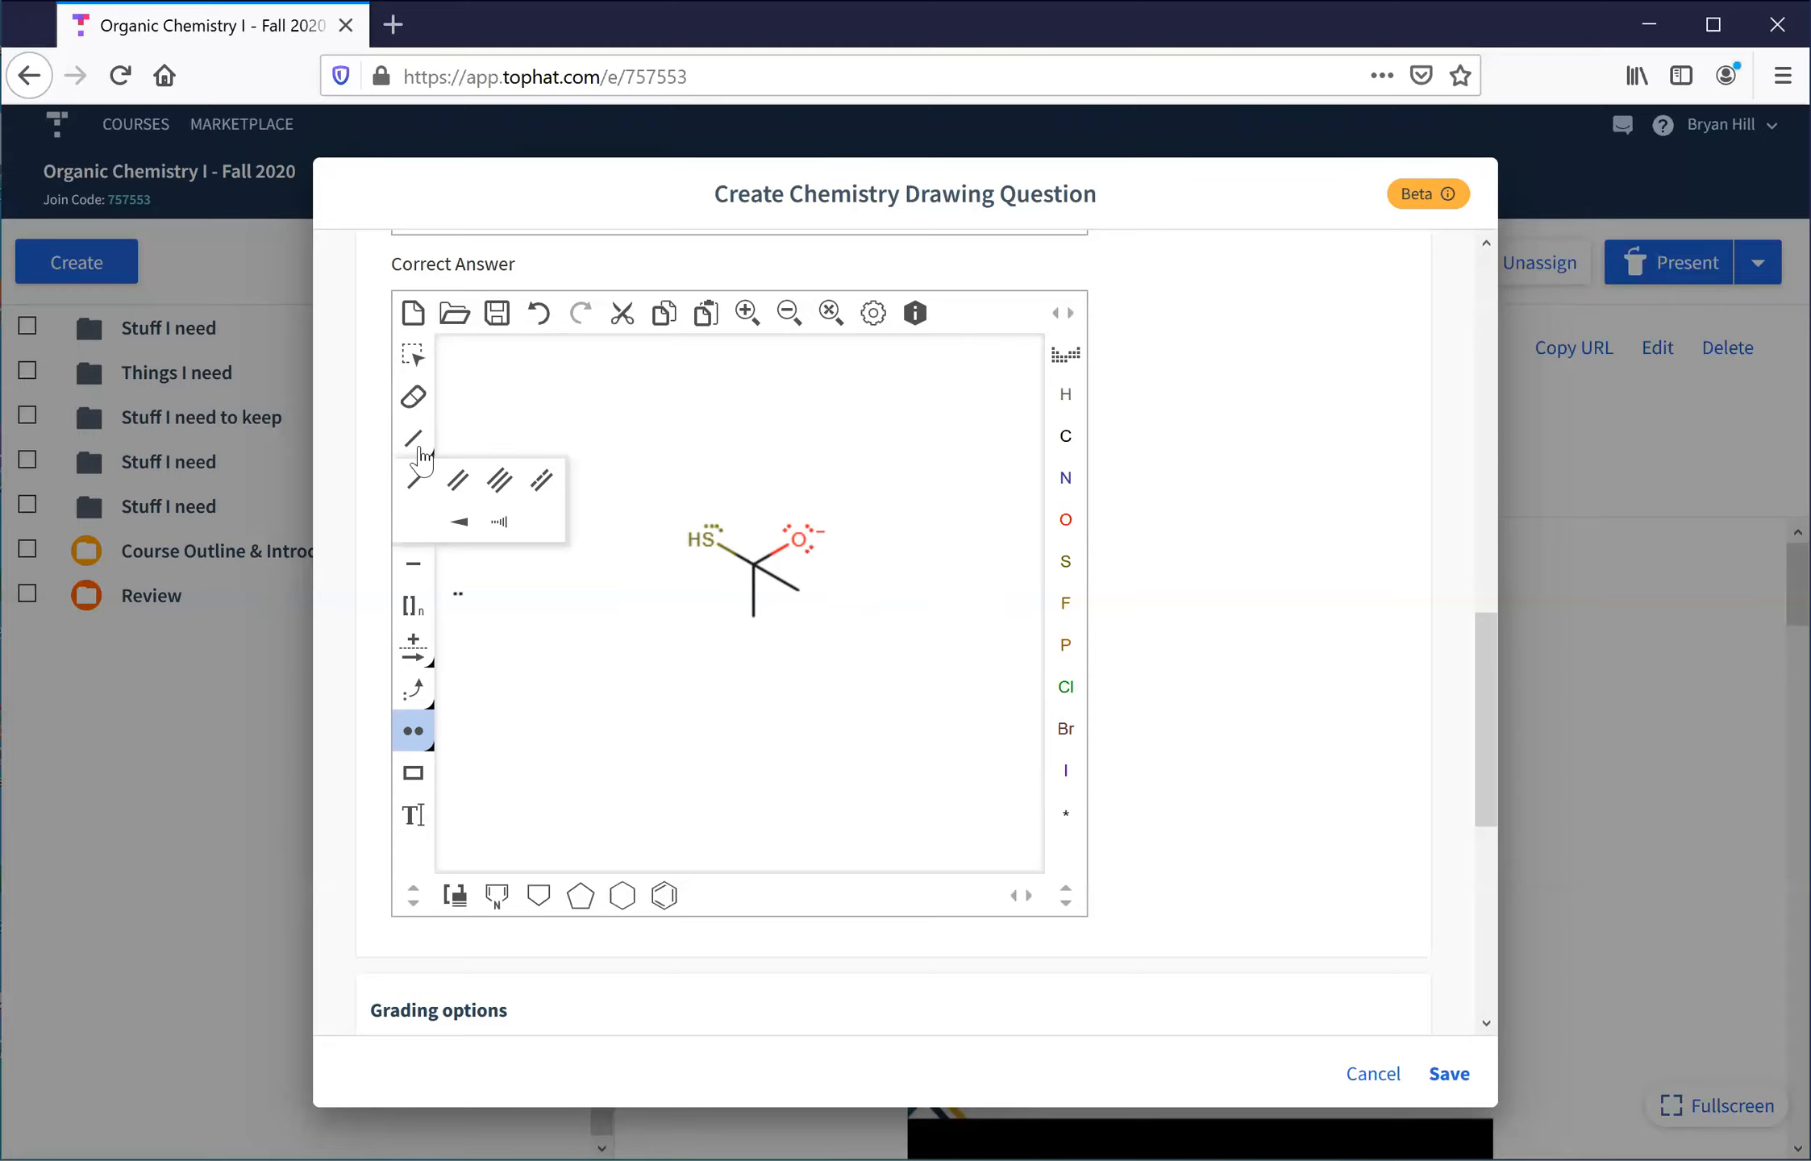
pyautogui.click(457, 481)
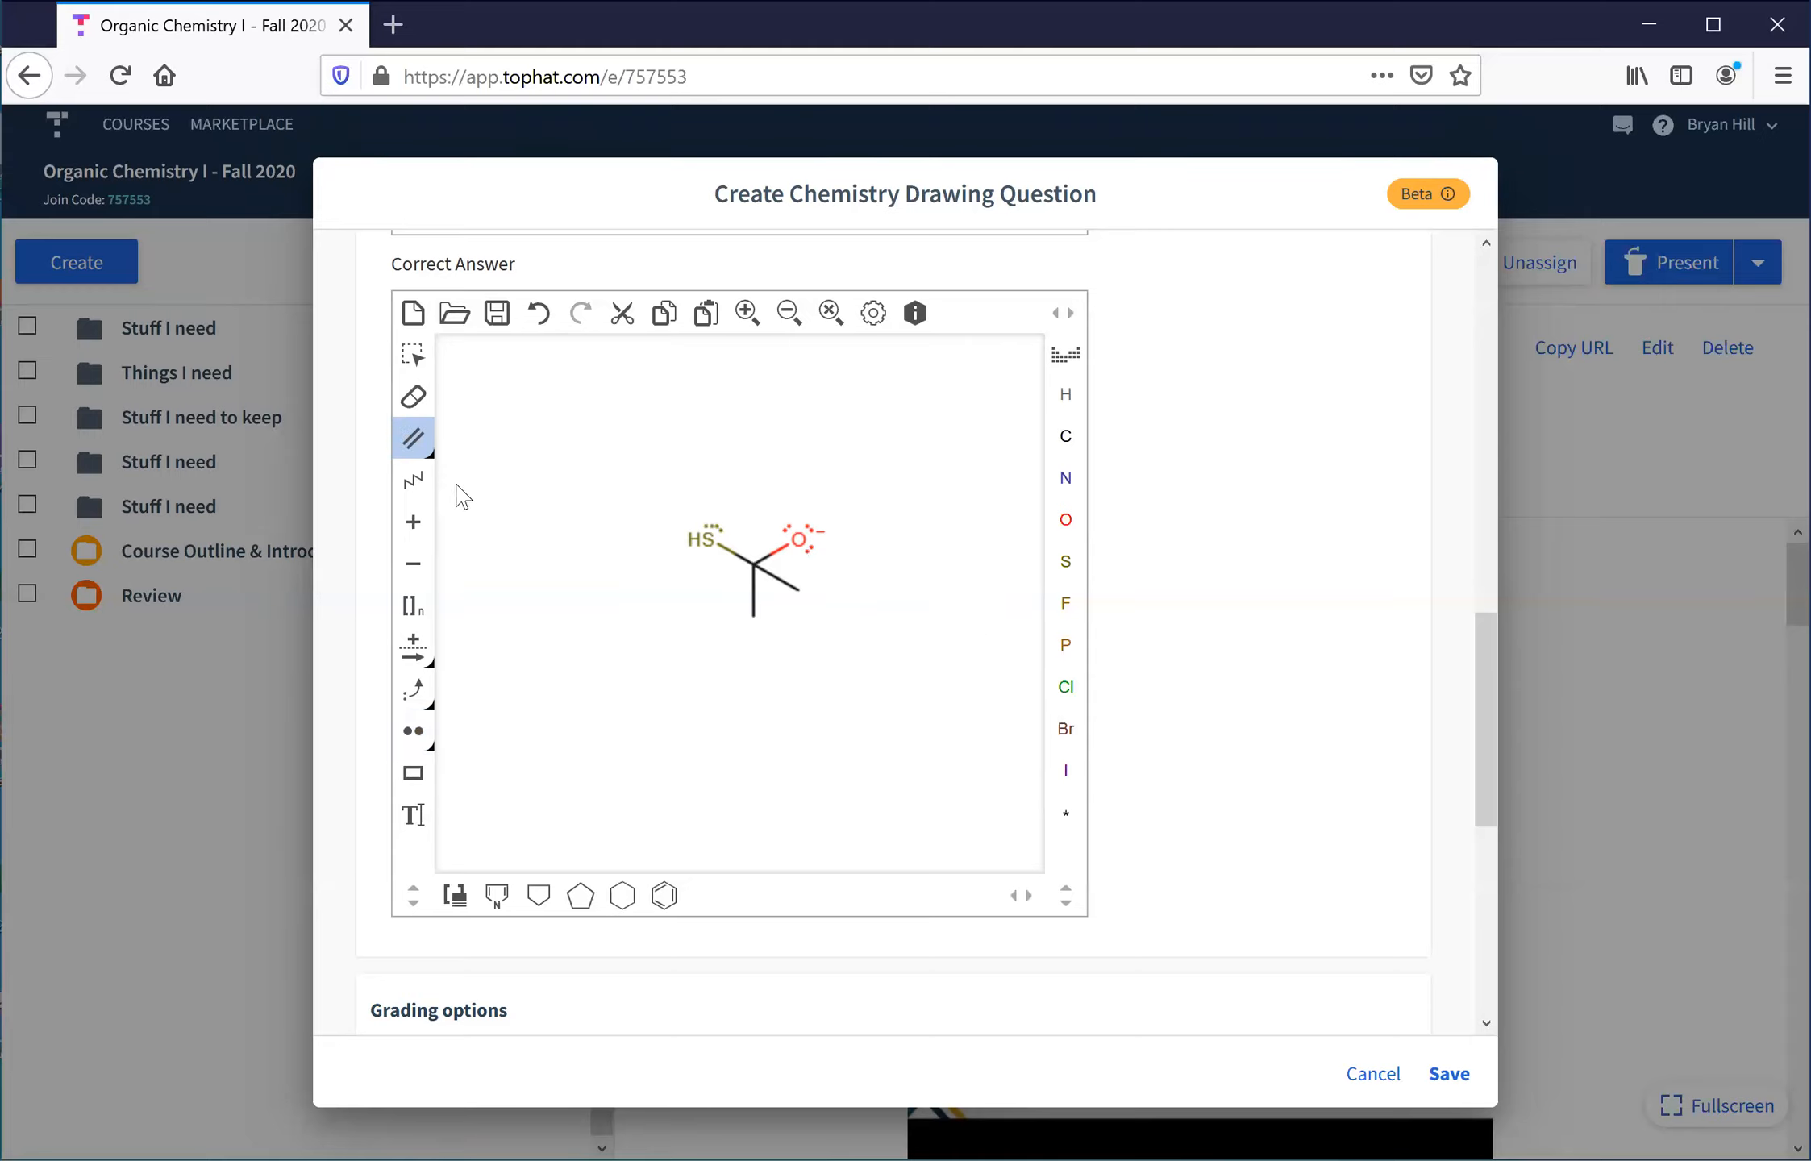
pyautogui.click(753, 617)
pyautogui.click(1065, 477)
pyautogui.click(709, 643)
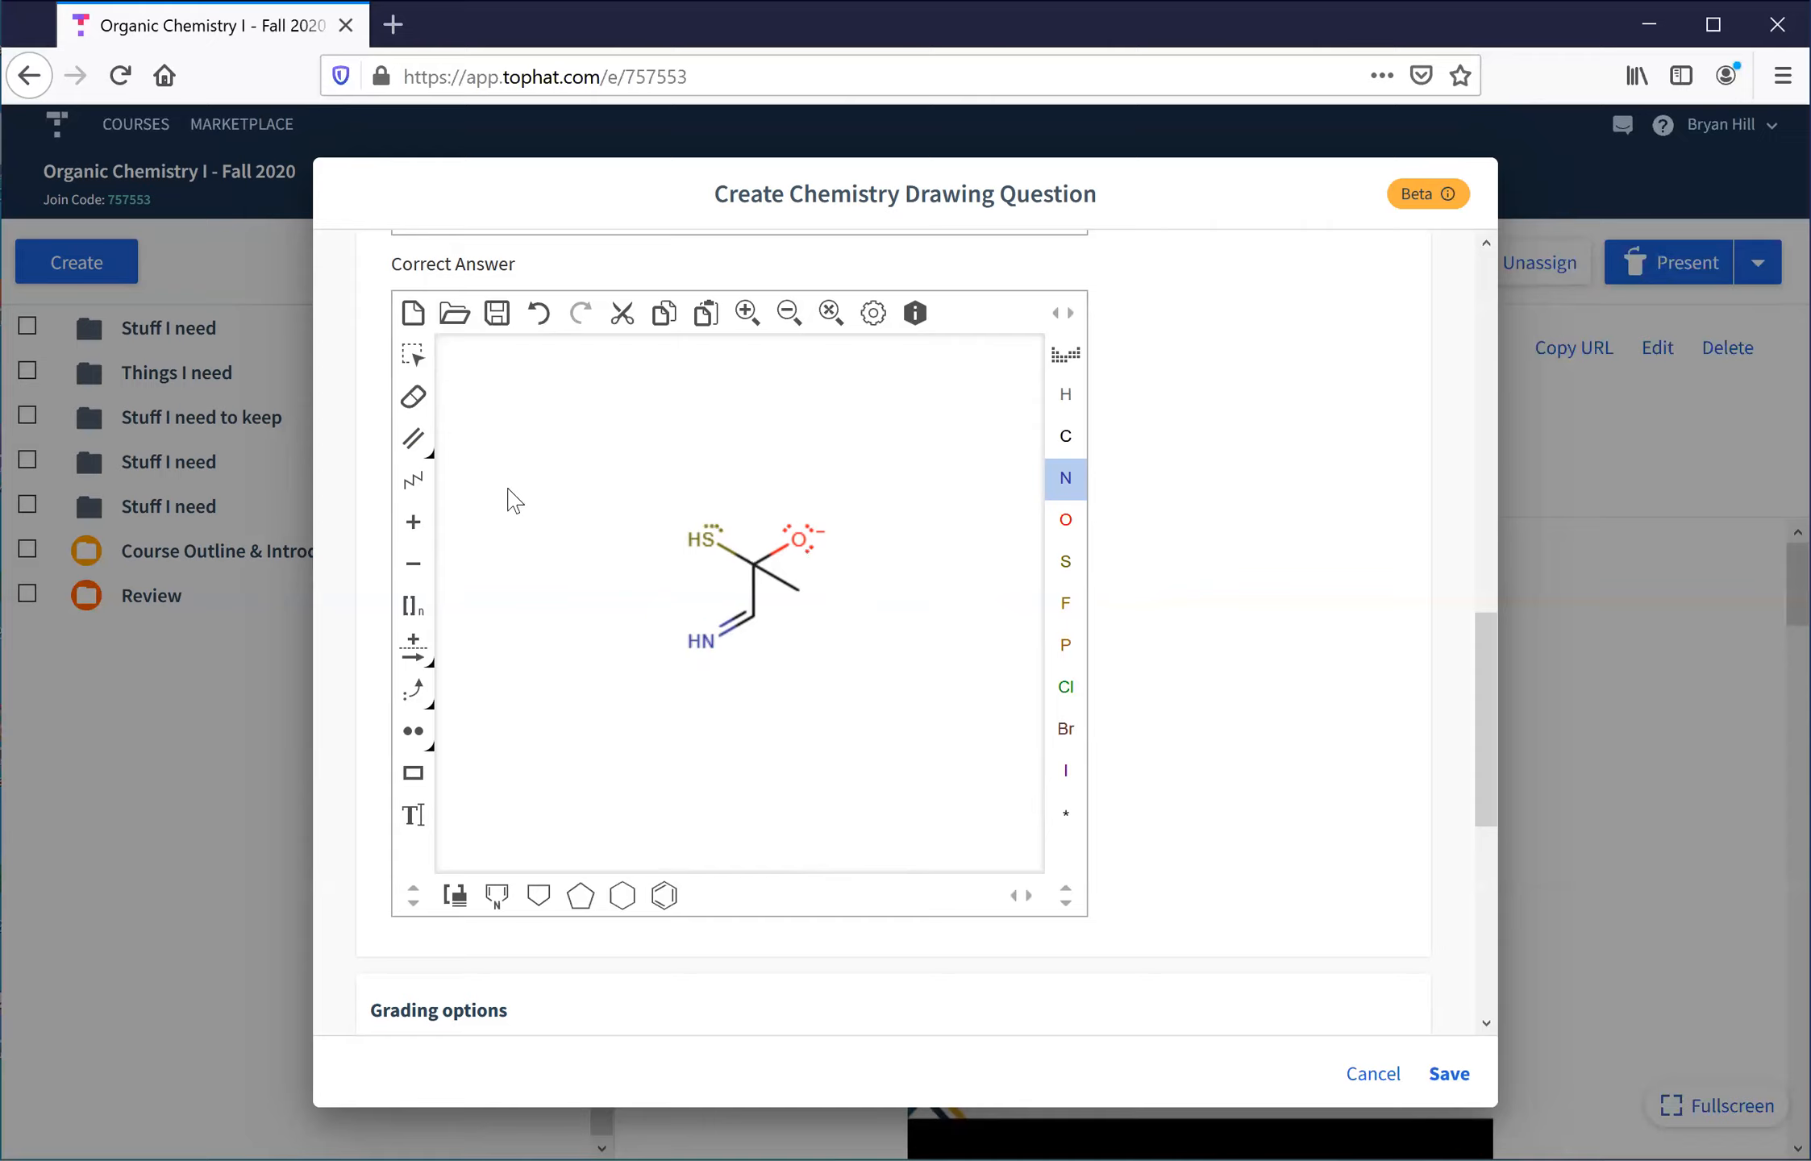
# Attach two single-bonded methyl groups to the nitrogen atom
pyautogui.click(412, 450)
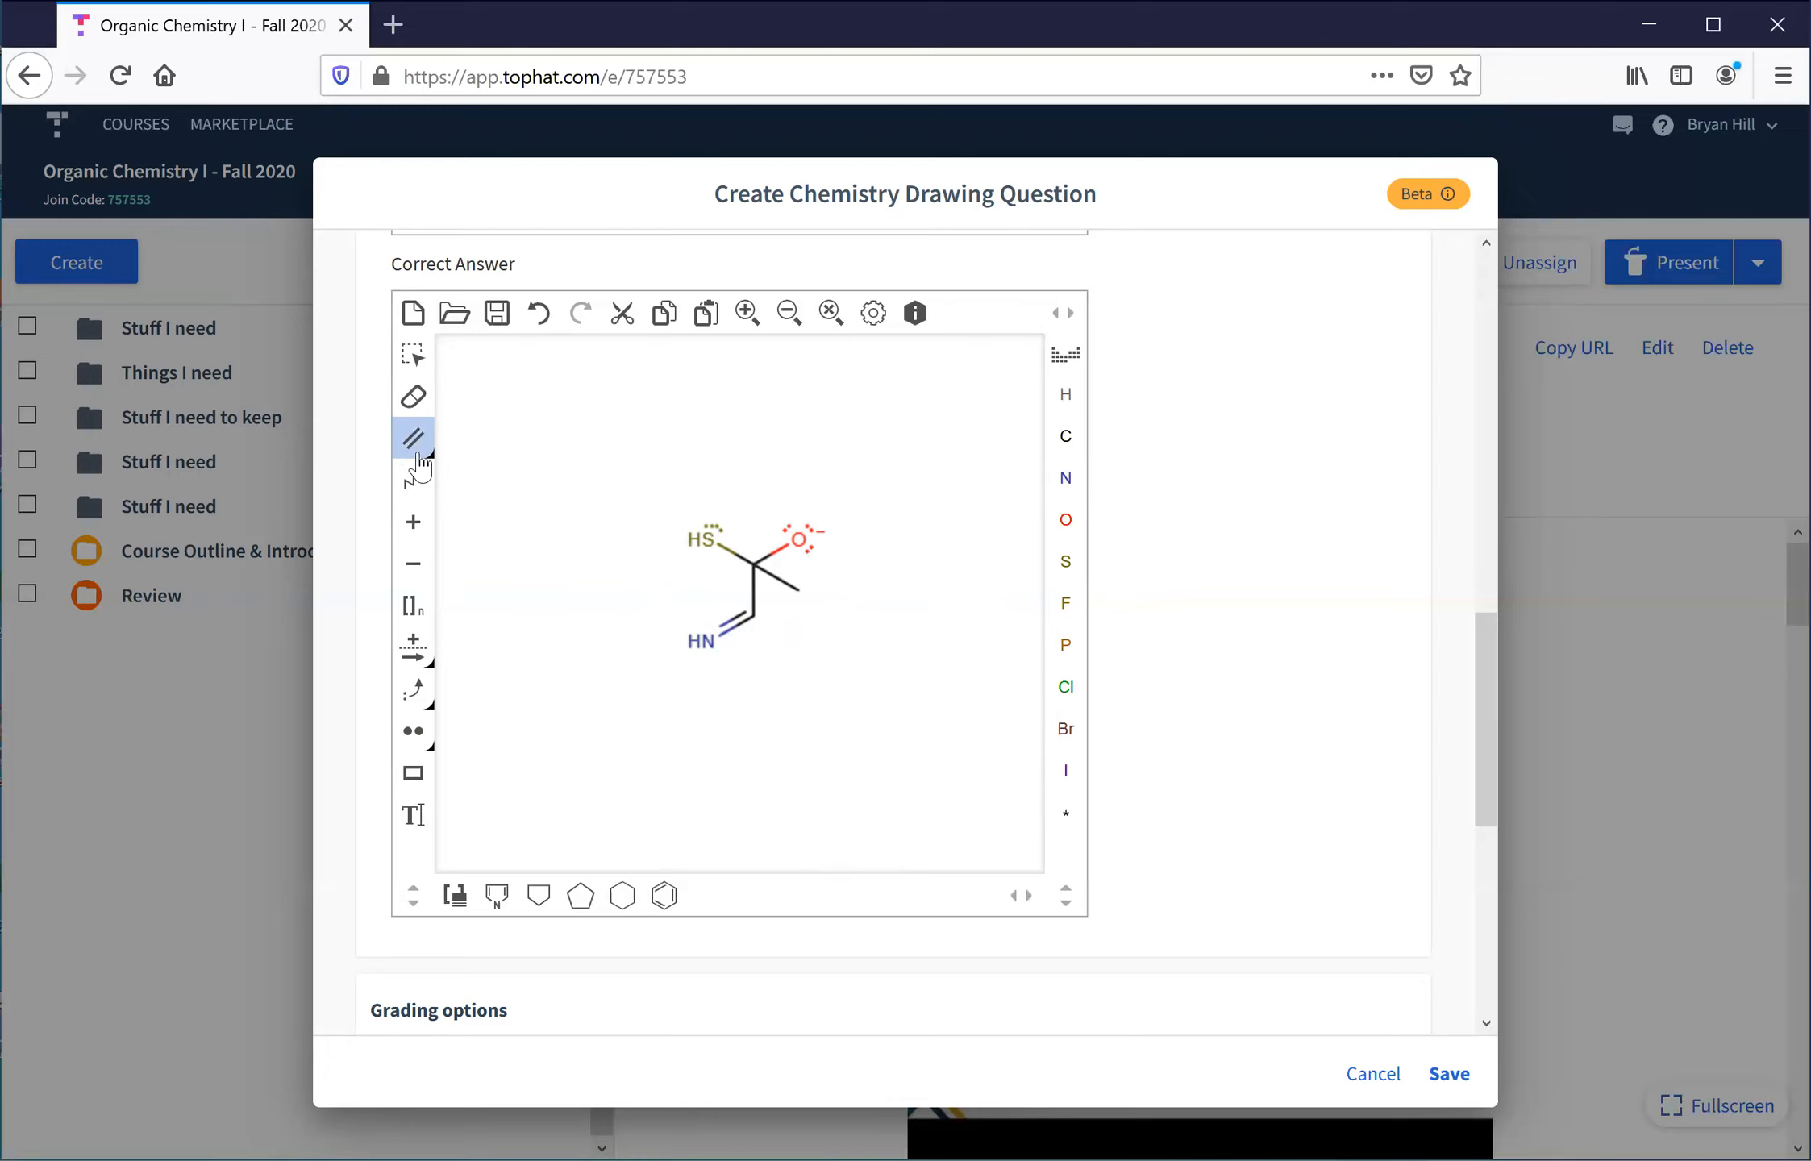
pyautogui.click(413, 442)
pyautogui.click(421, 498)
pyautogui.click(708, 649)
pyautogui.click(716, 700)
# Give the nitrogen atom a positive charge
pyautogui.click(415, 650)
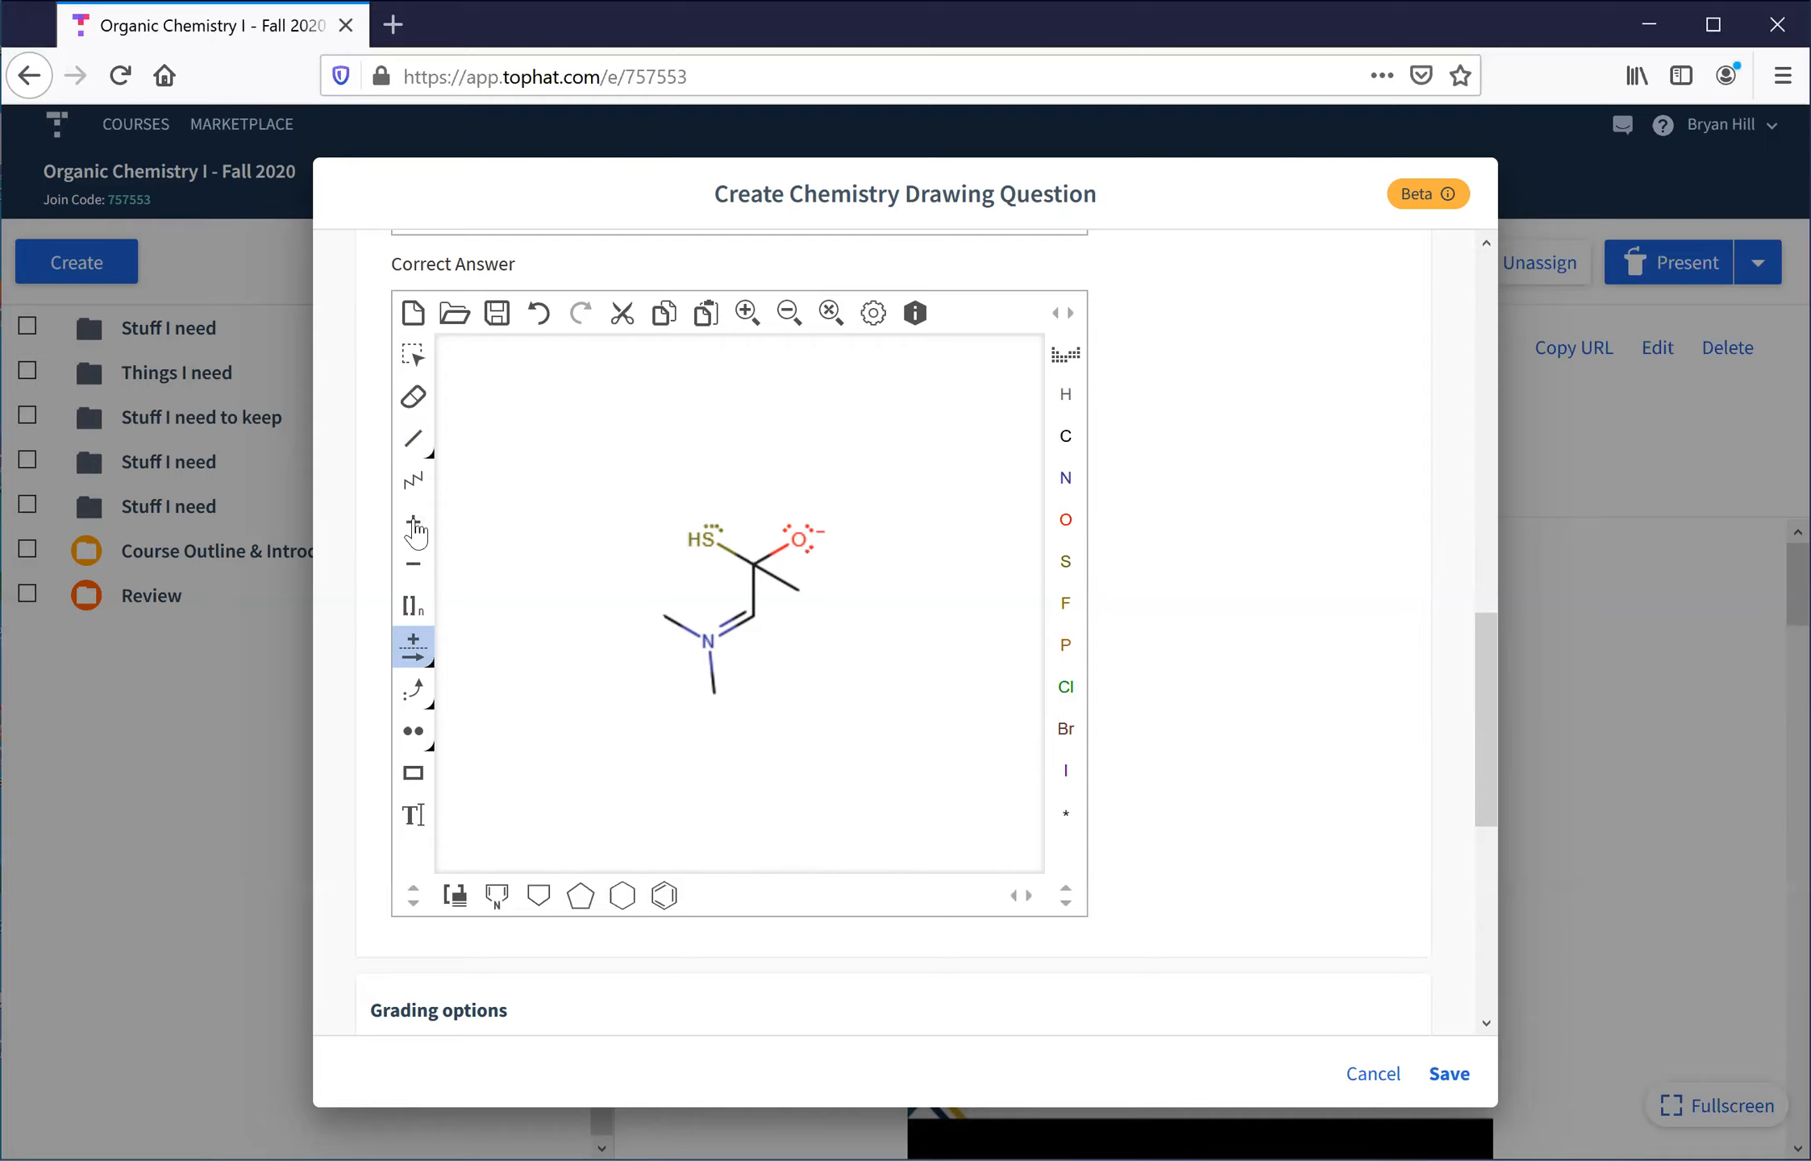
pyautogui.click(413, 526)
pyautogui.click(710, 643)
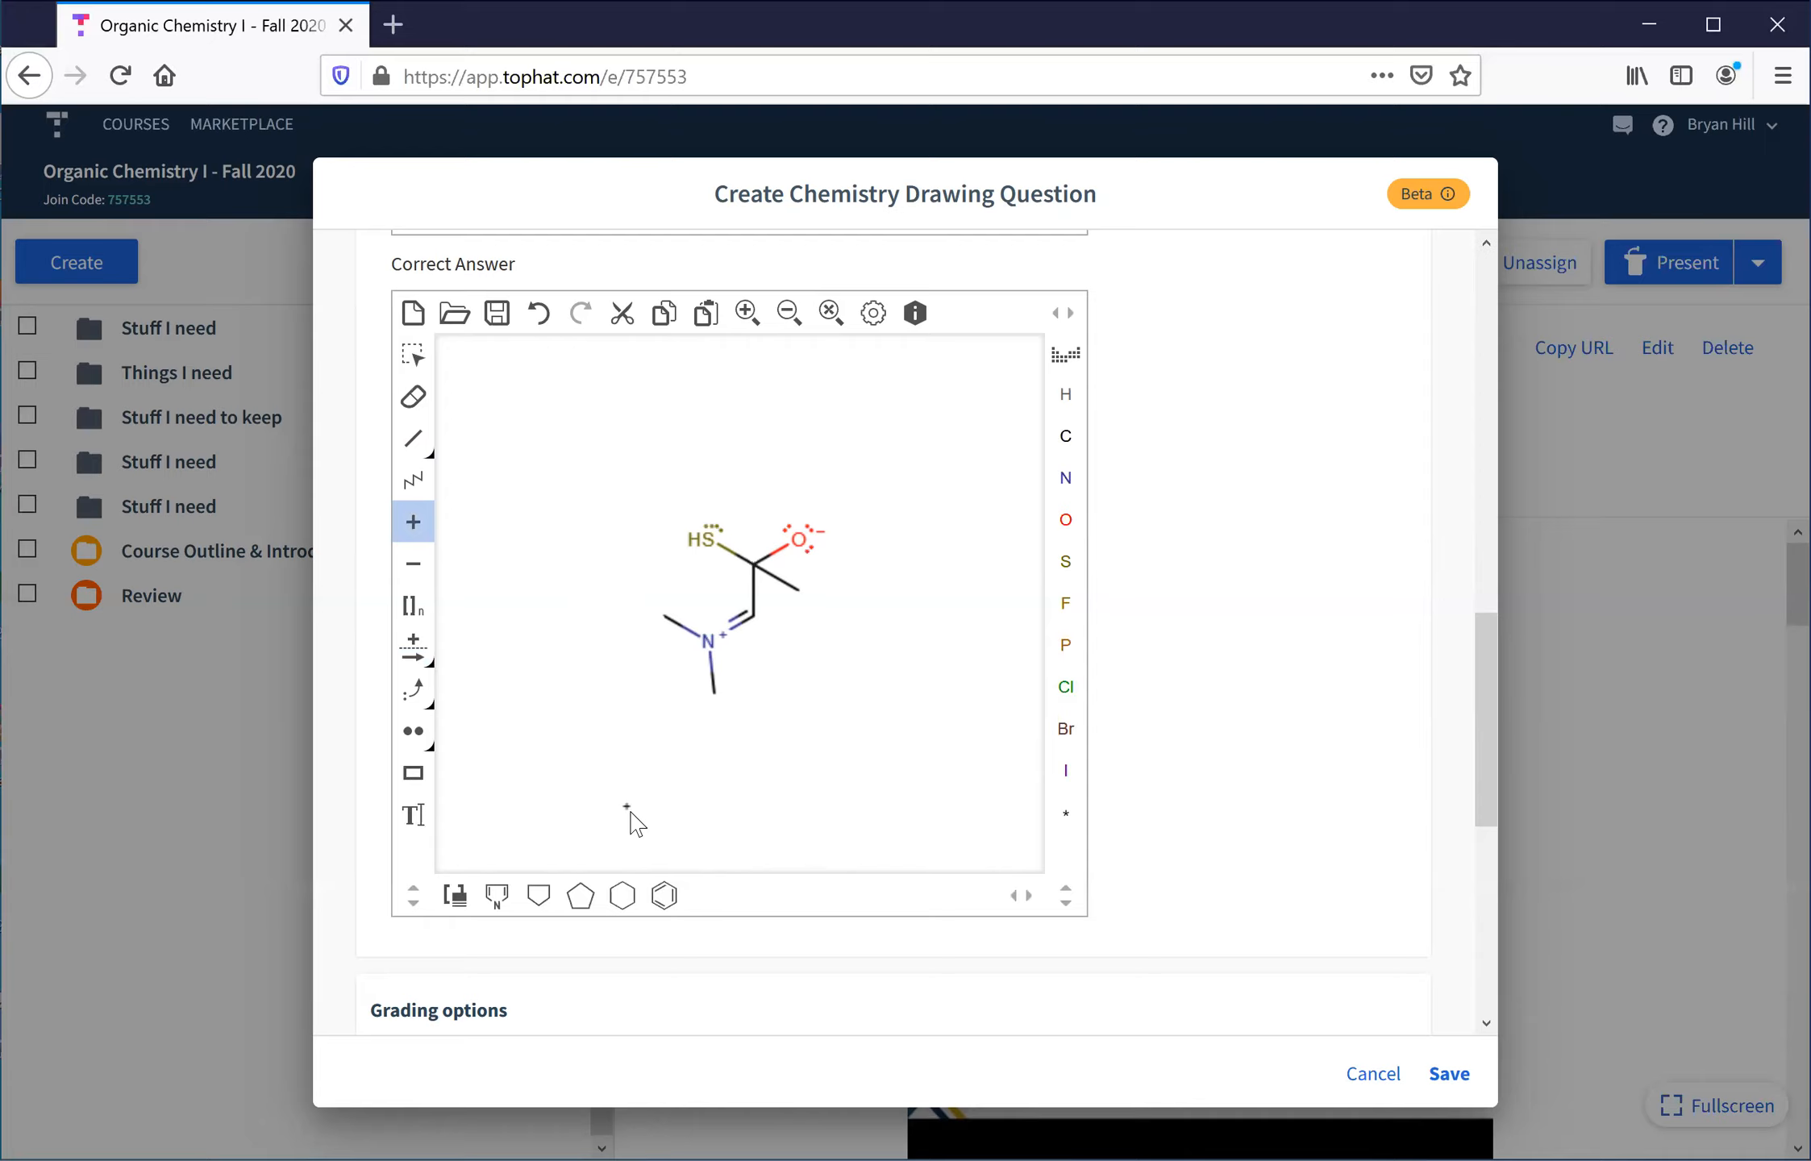
# Erase the whole structure atom by atom until the canvas is empty
pyautogui.click(413, 396)
pyautogui.click(747, 567)
pyautogui.click(812, 538)
pyautogui.click(811, 596)
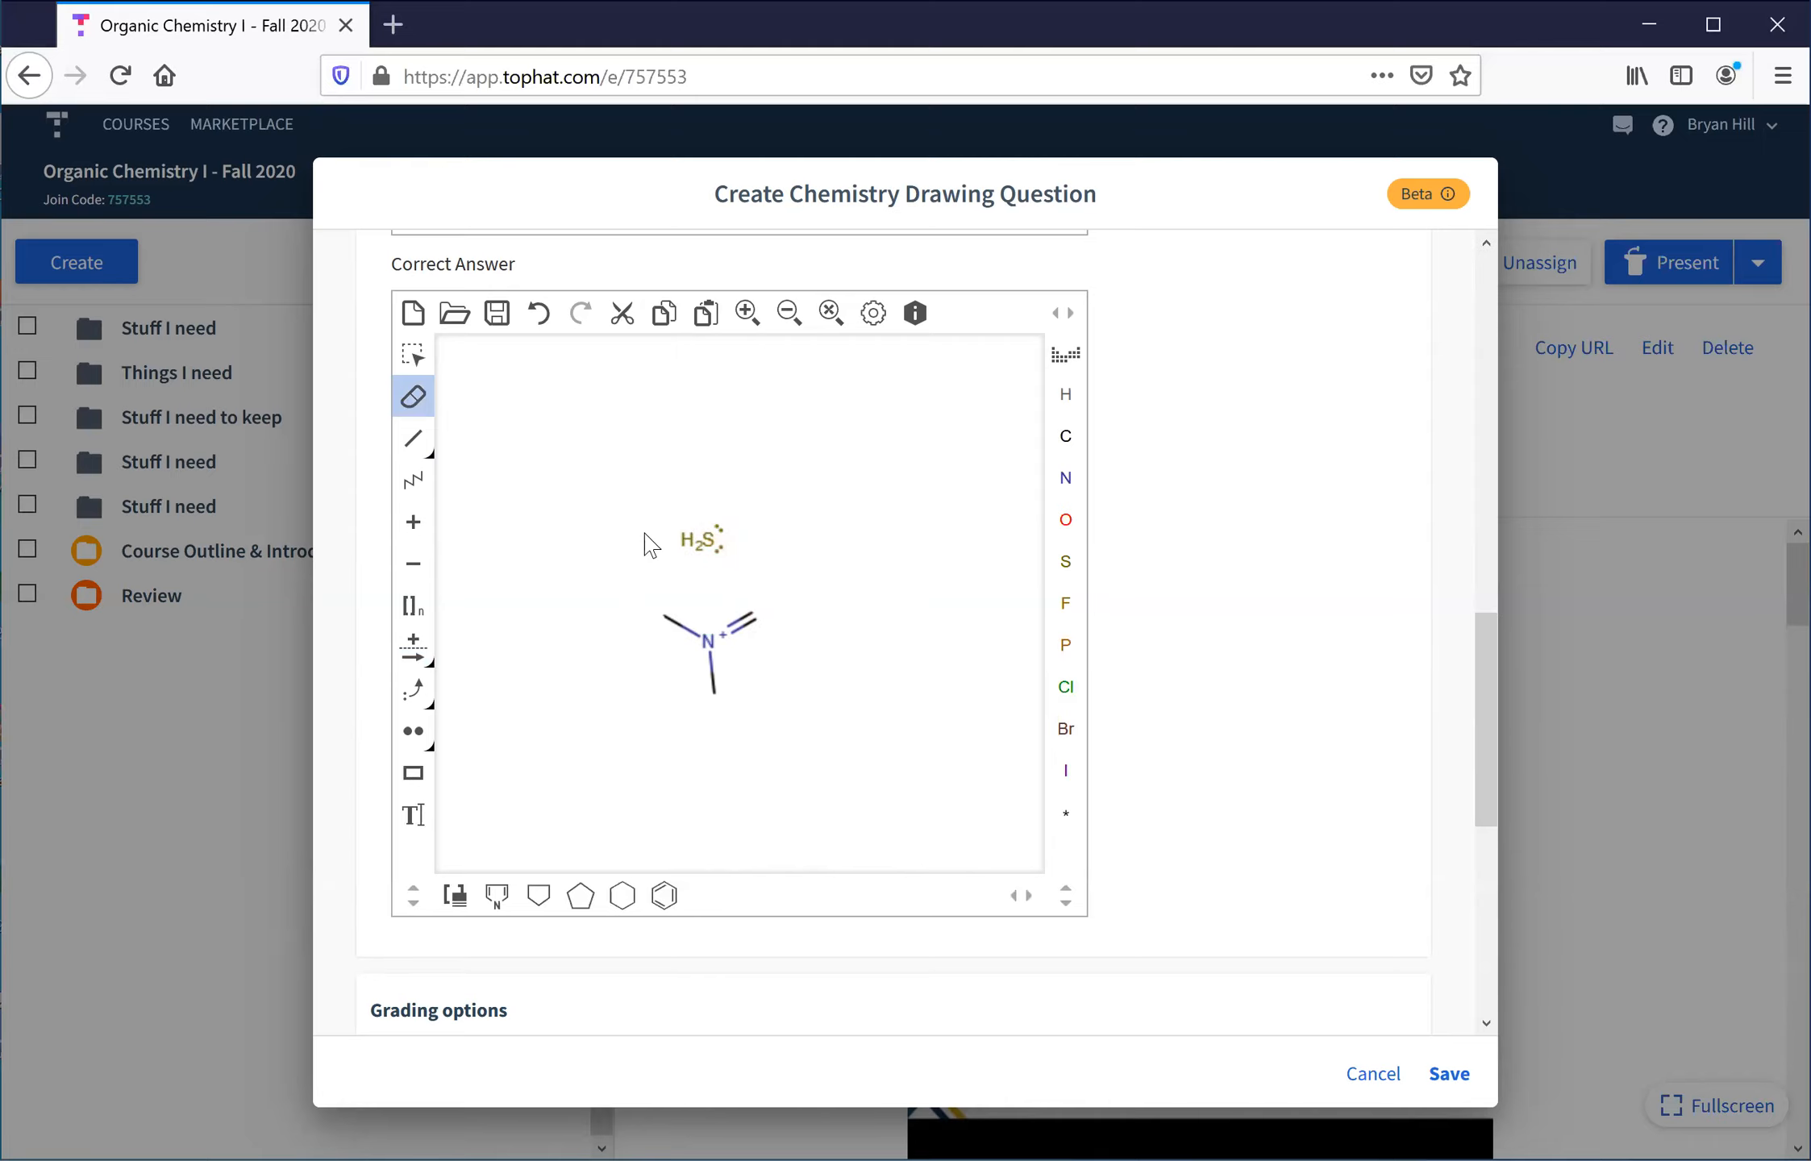
pyautogui.click(749, 616)
pyautogui.click(710, 641)
pyautogui.click(714, 694)
pyautogui.click(663, 618)
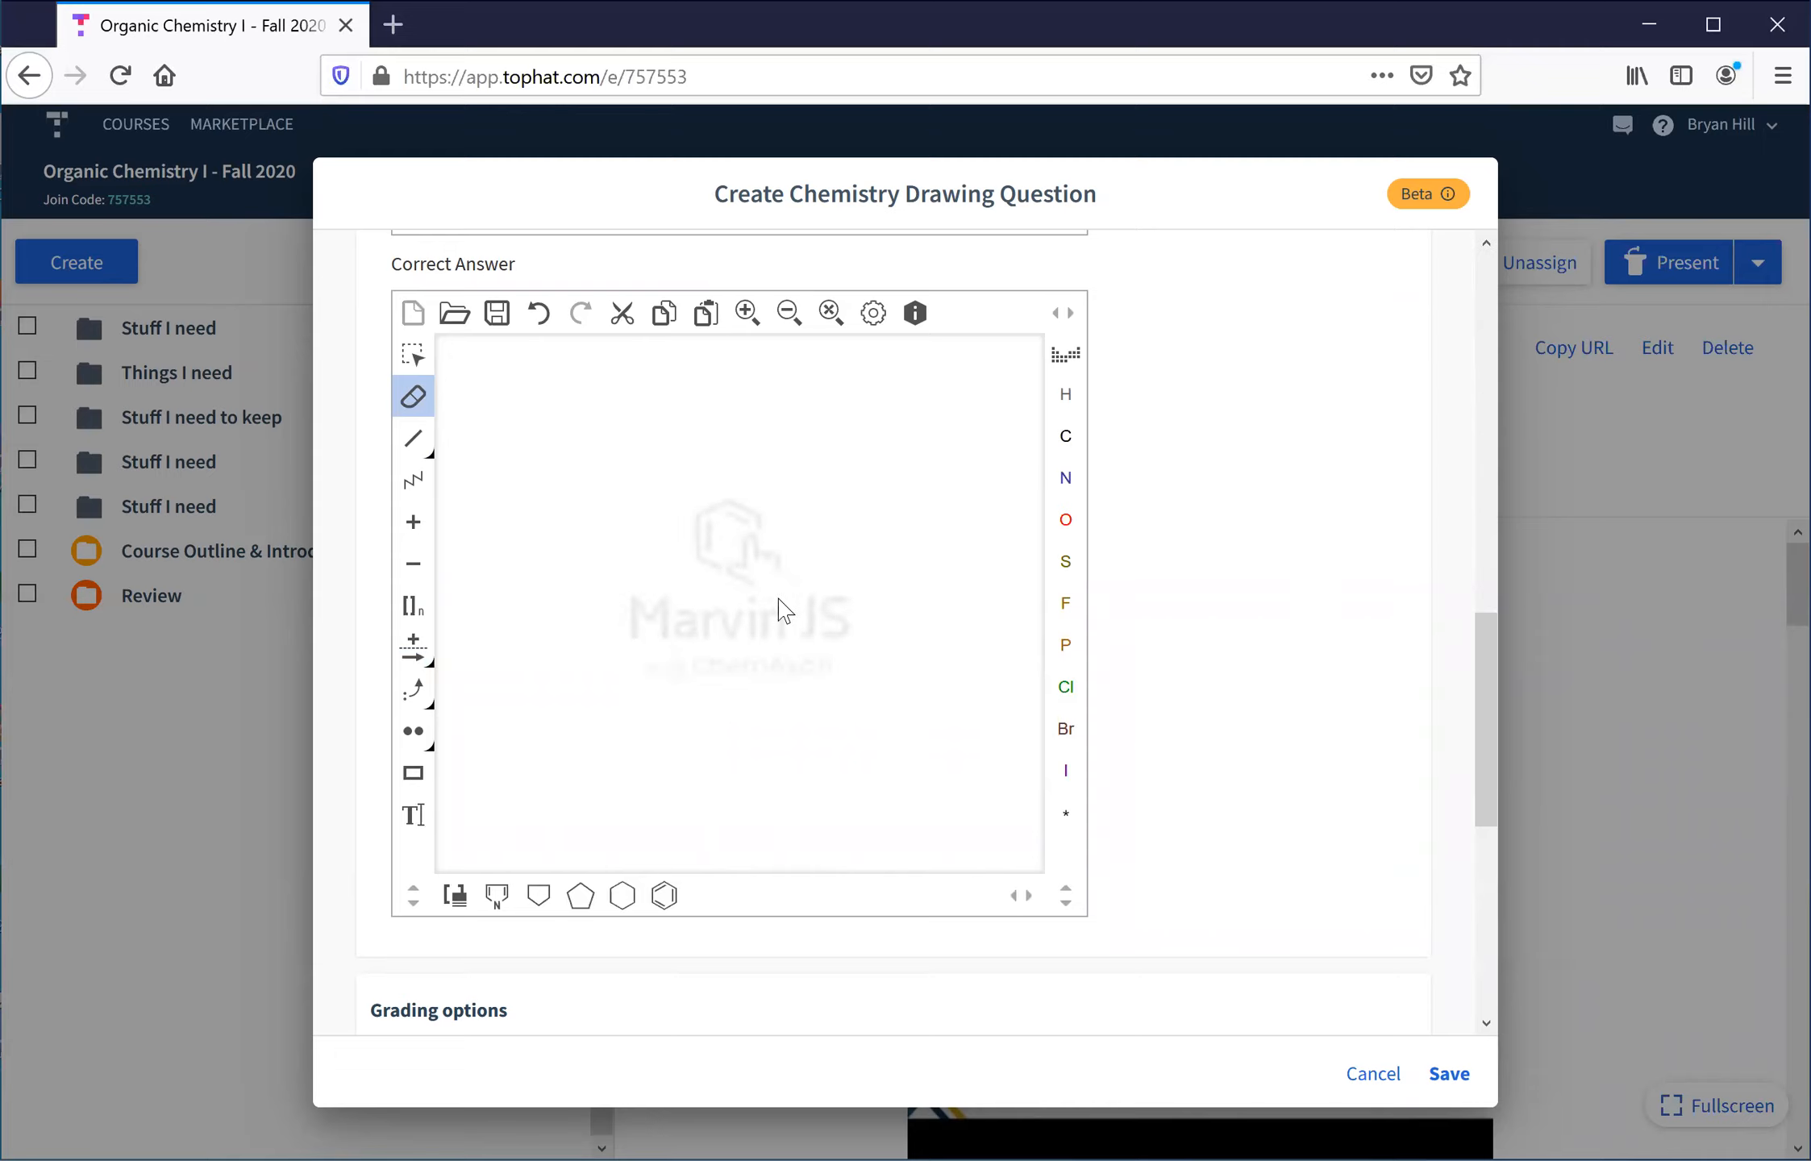
# Choose aluminium (Al) from the periodic table and place one atom near the middle of the canvas
pyautogui.click(1066, 355)
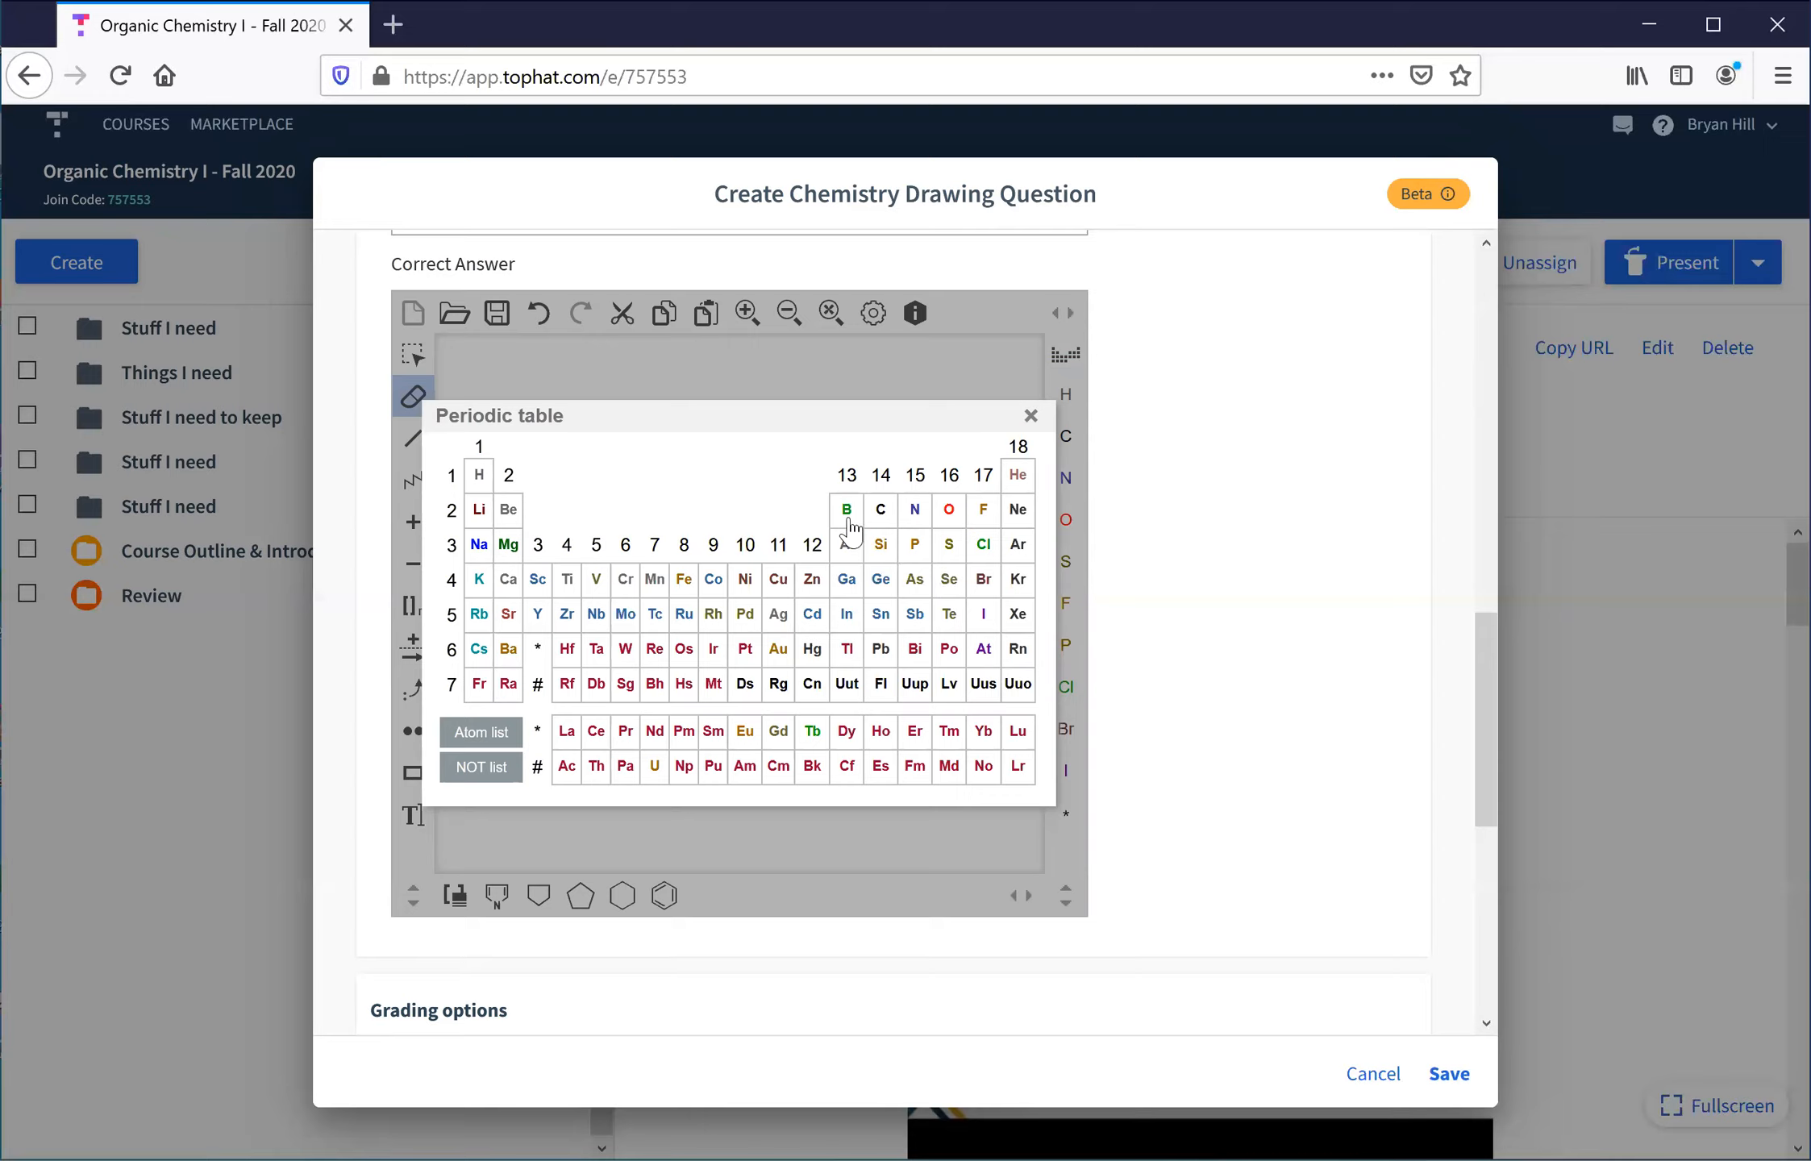
pyautogui.click(848, 551)
pyautogui.click(765, 562)
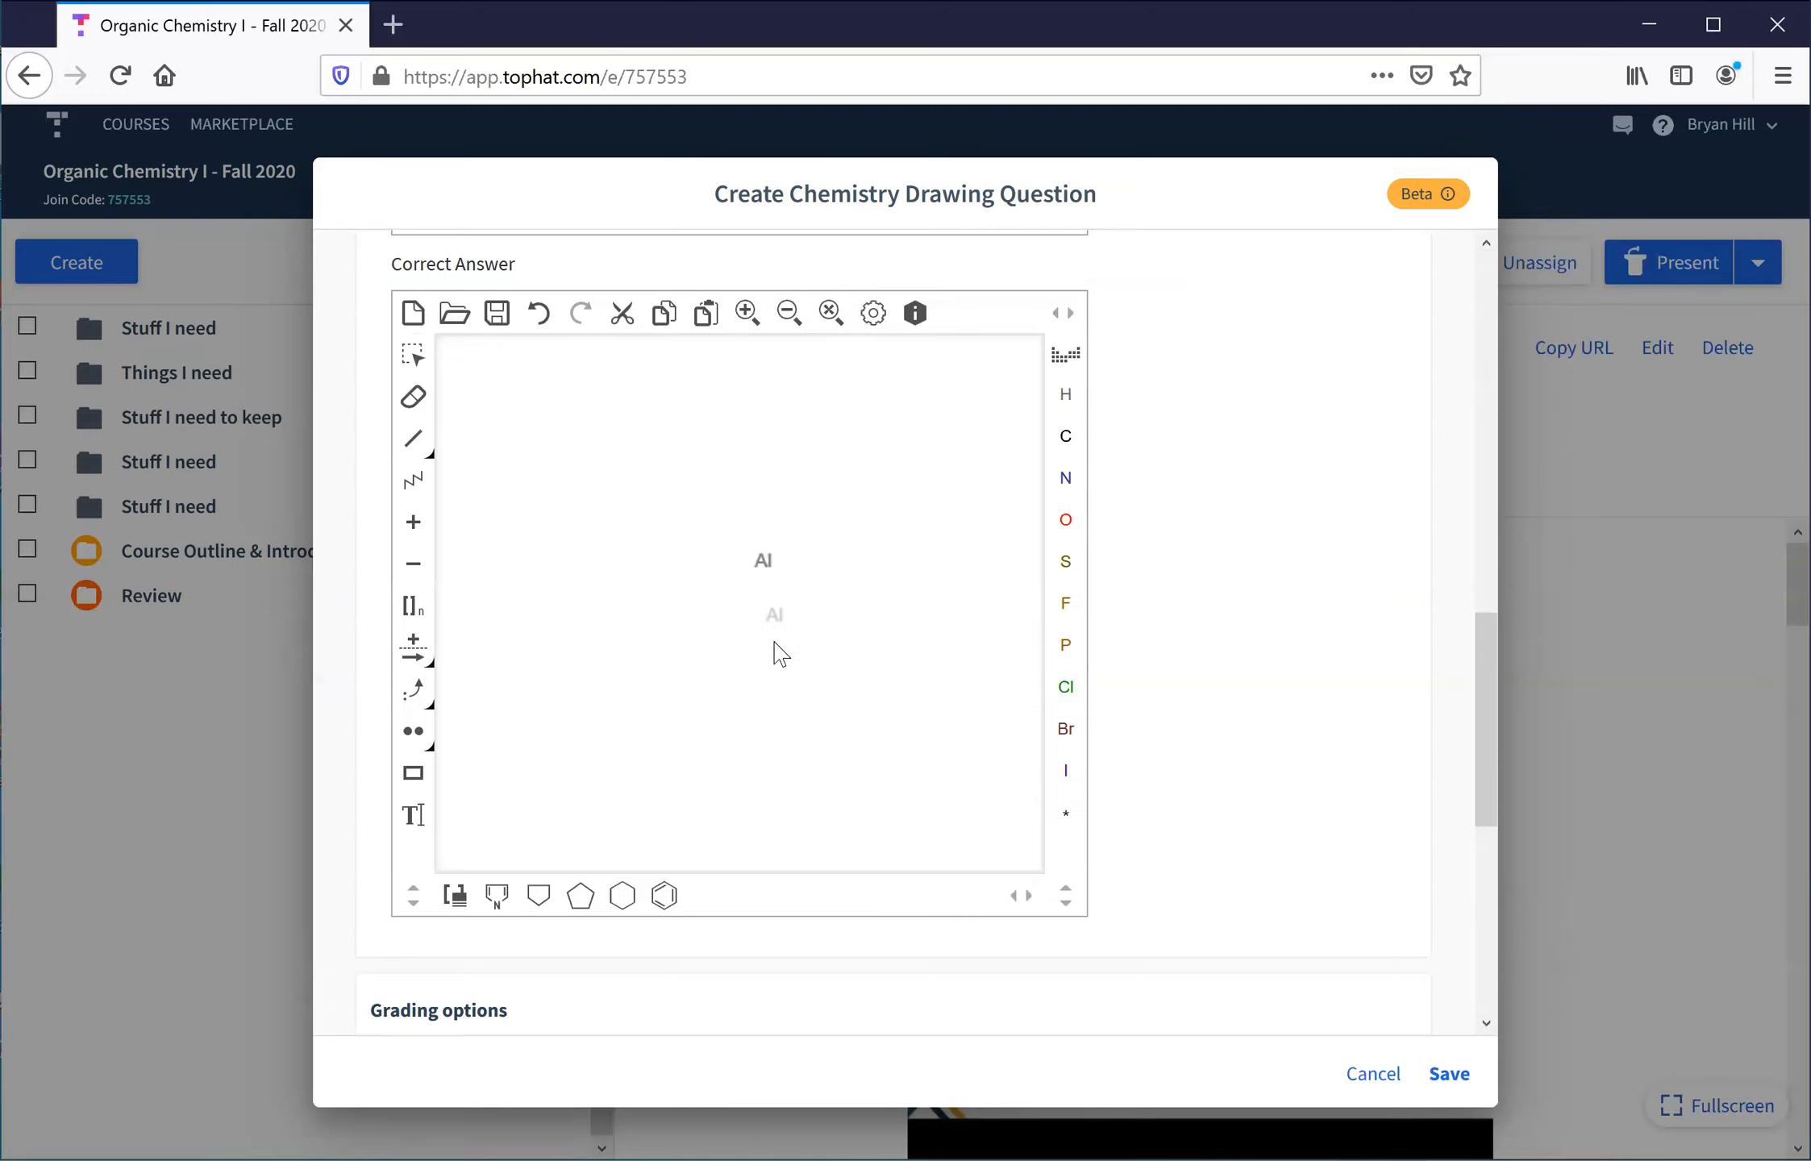
# Attach three single bonds to the aluminium atom
pyautogui.click(410, 566)
pyautogui.click(420, 450)
pyautogui.click(414, 484)
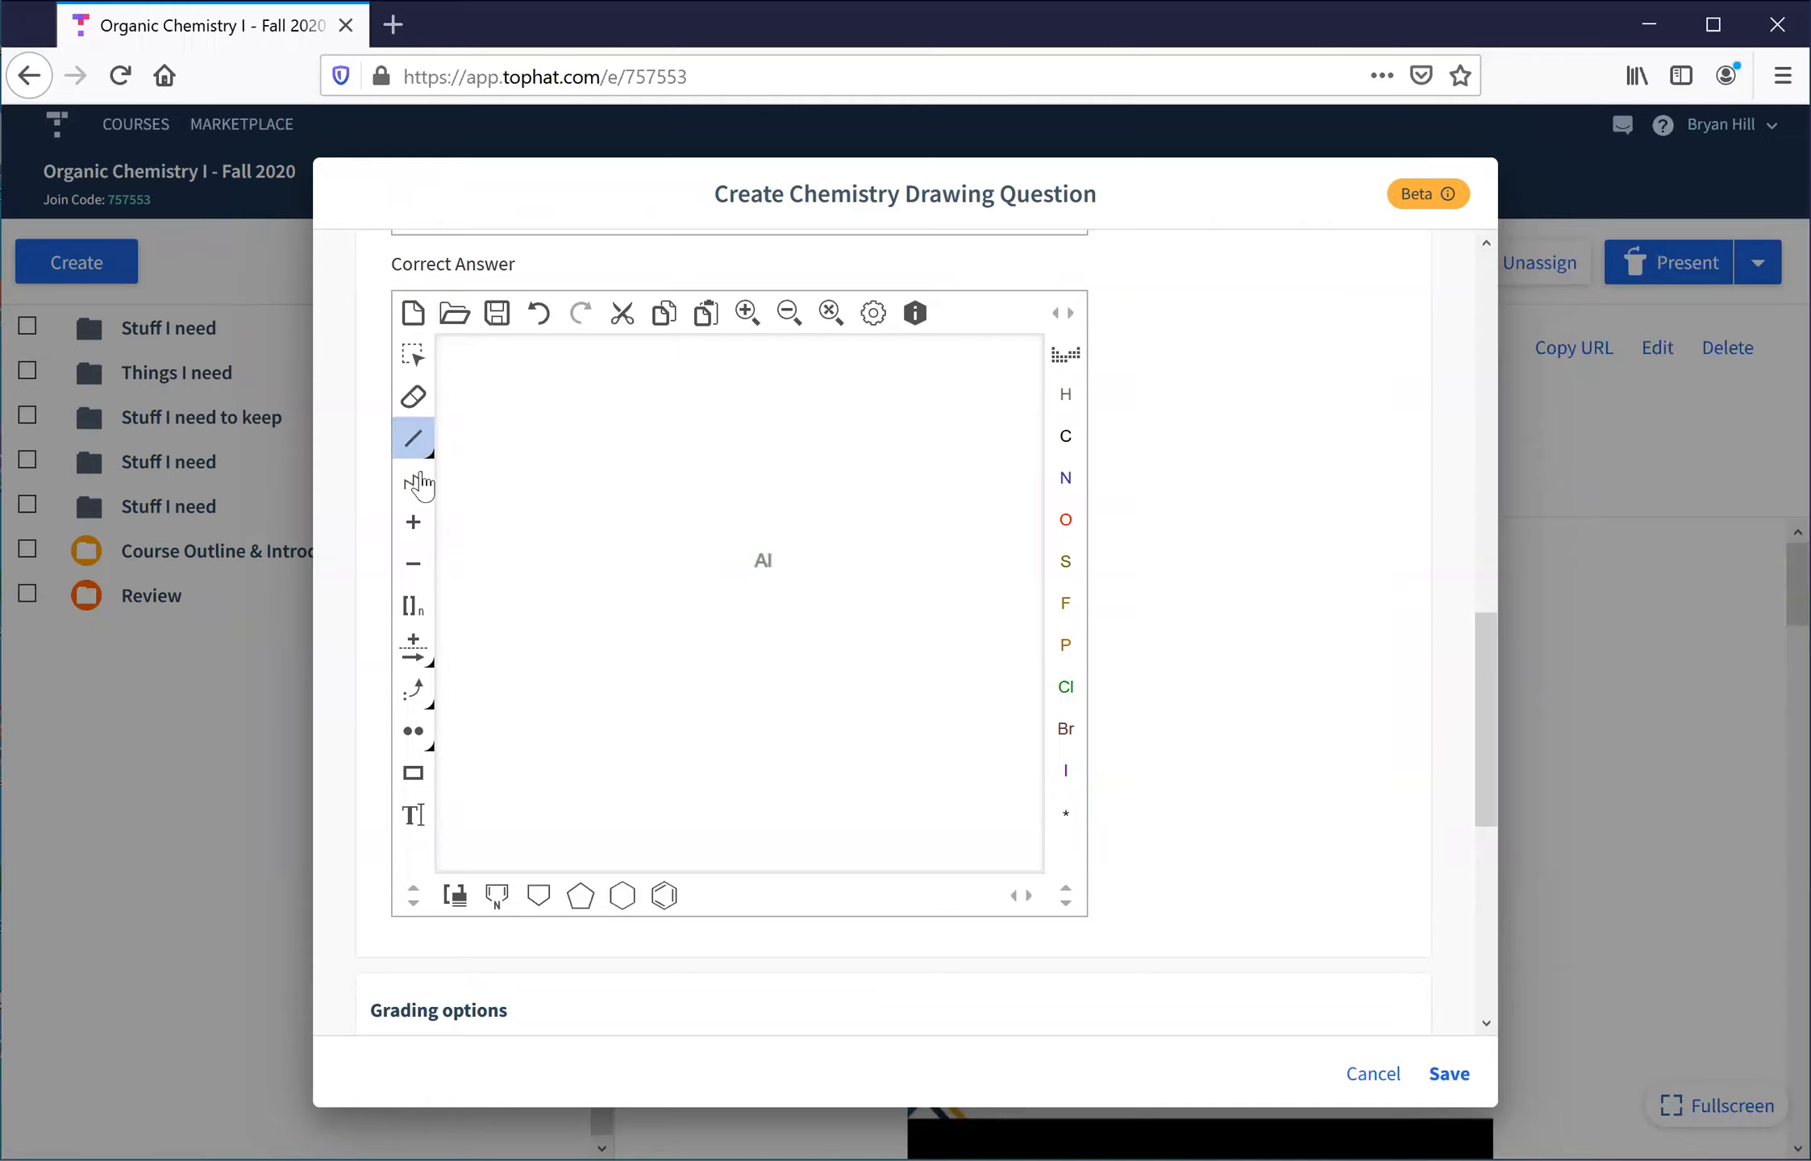
pyautogui.click(763, 562)
pyautogui.click(763, 562)
pyautogui.click(763, 562)
# Draw a six-carbon zigzag chain above the aluminium structure
pyautogui.click(414, 482)
pyautogui.moveTo(576, 449); pyautogui.dragTo(816, 461)
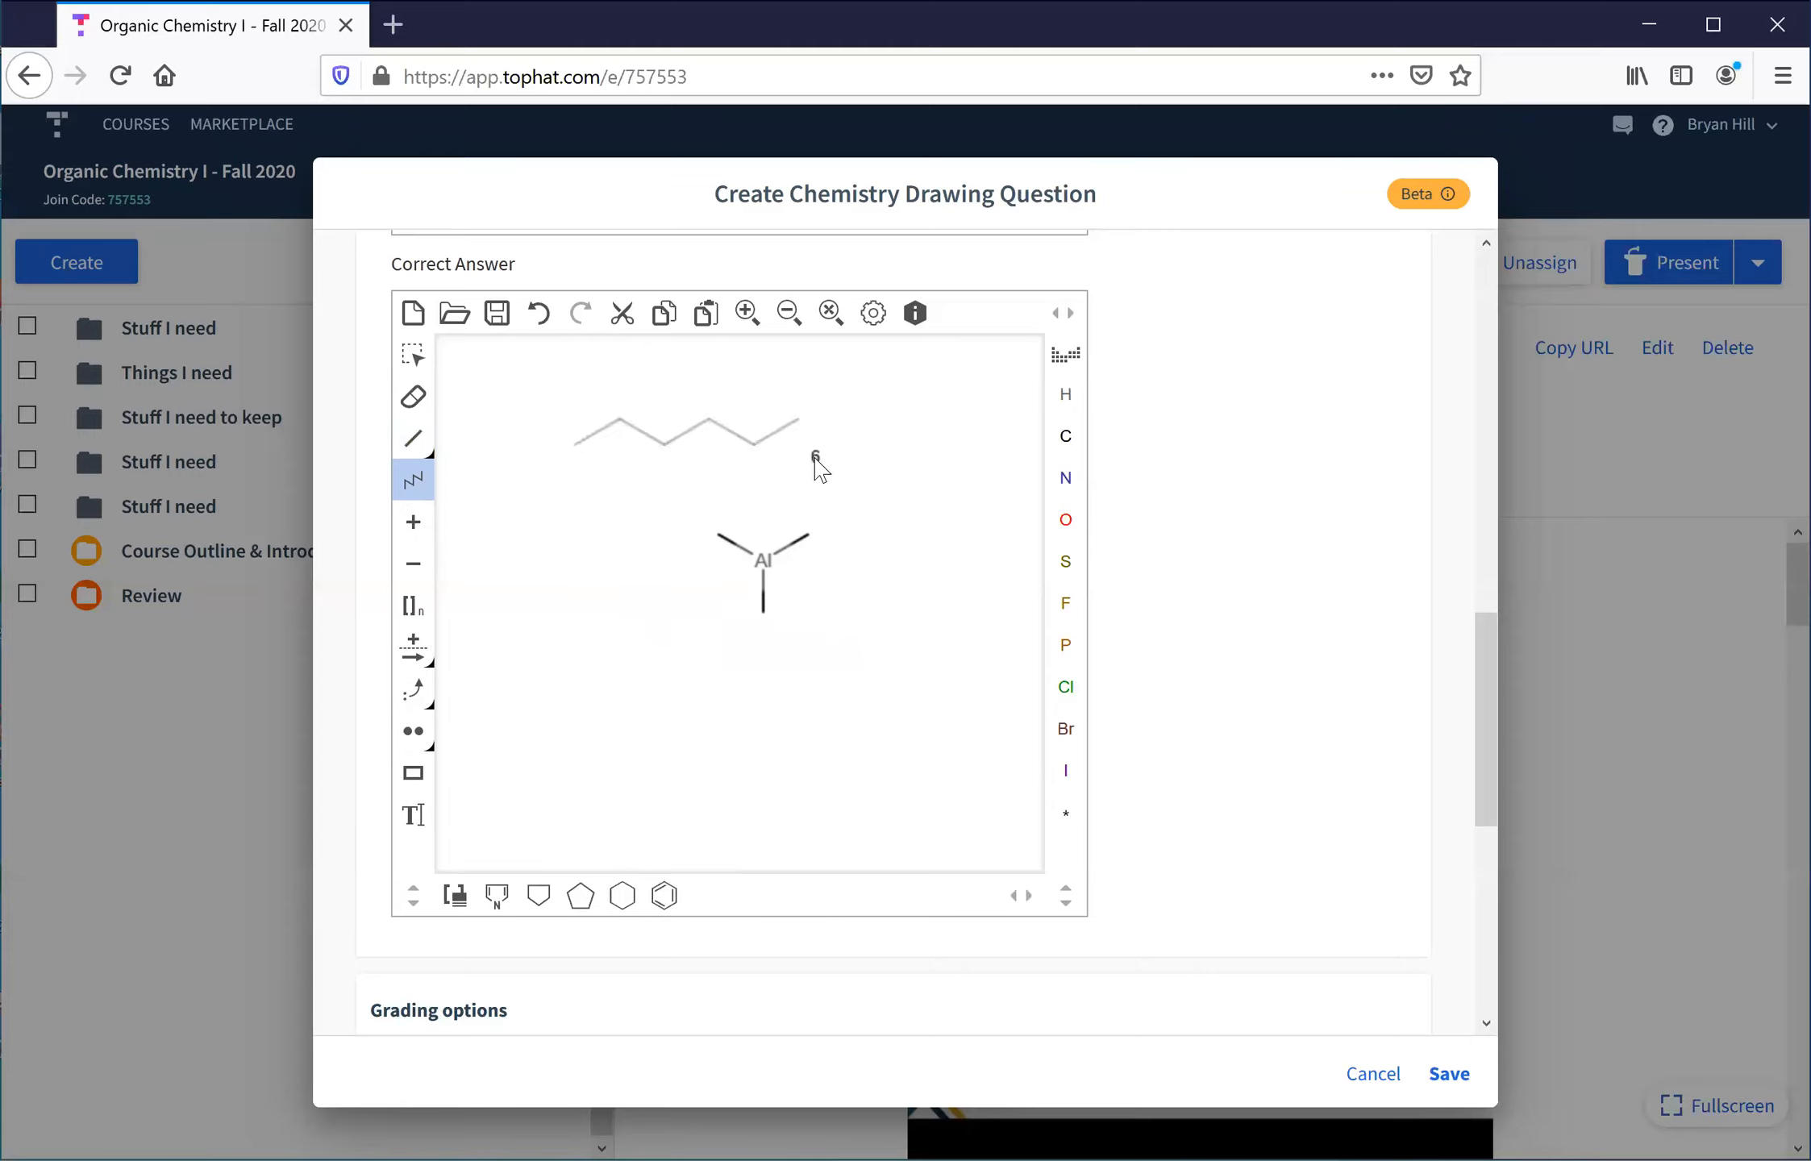
# Place a benzene ring below the aluminium structure to its left and a cyclohexane ring to its right
pyautogui.click(661, 898)
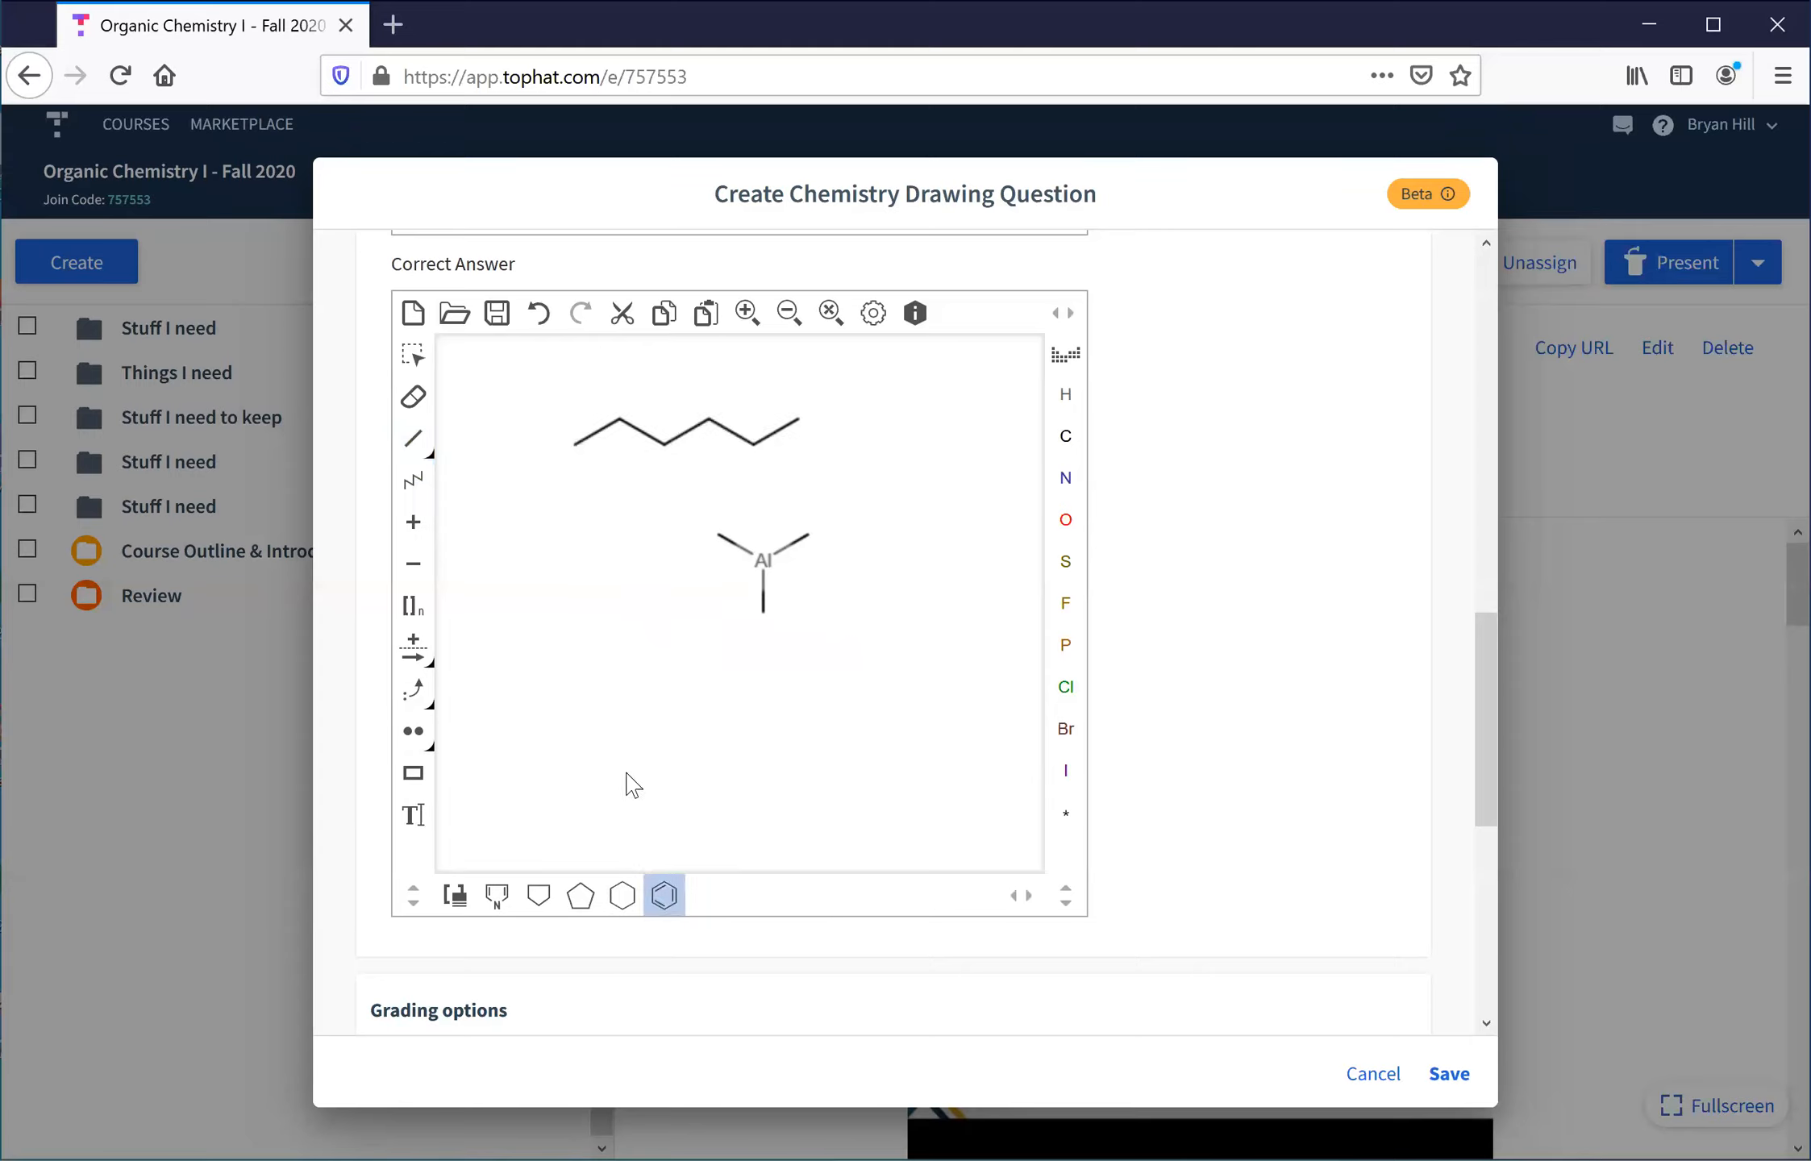
pyautogui.click(618, 718)
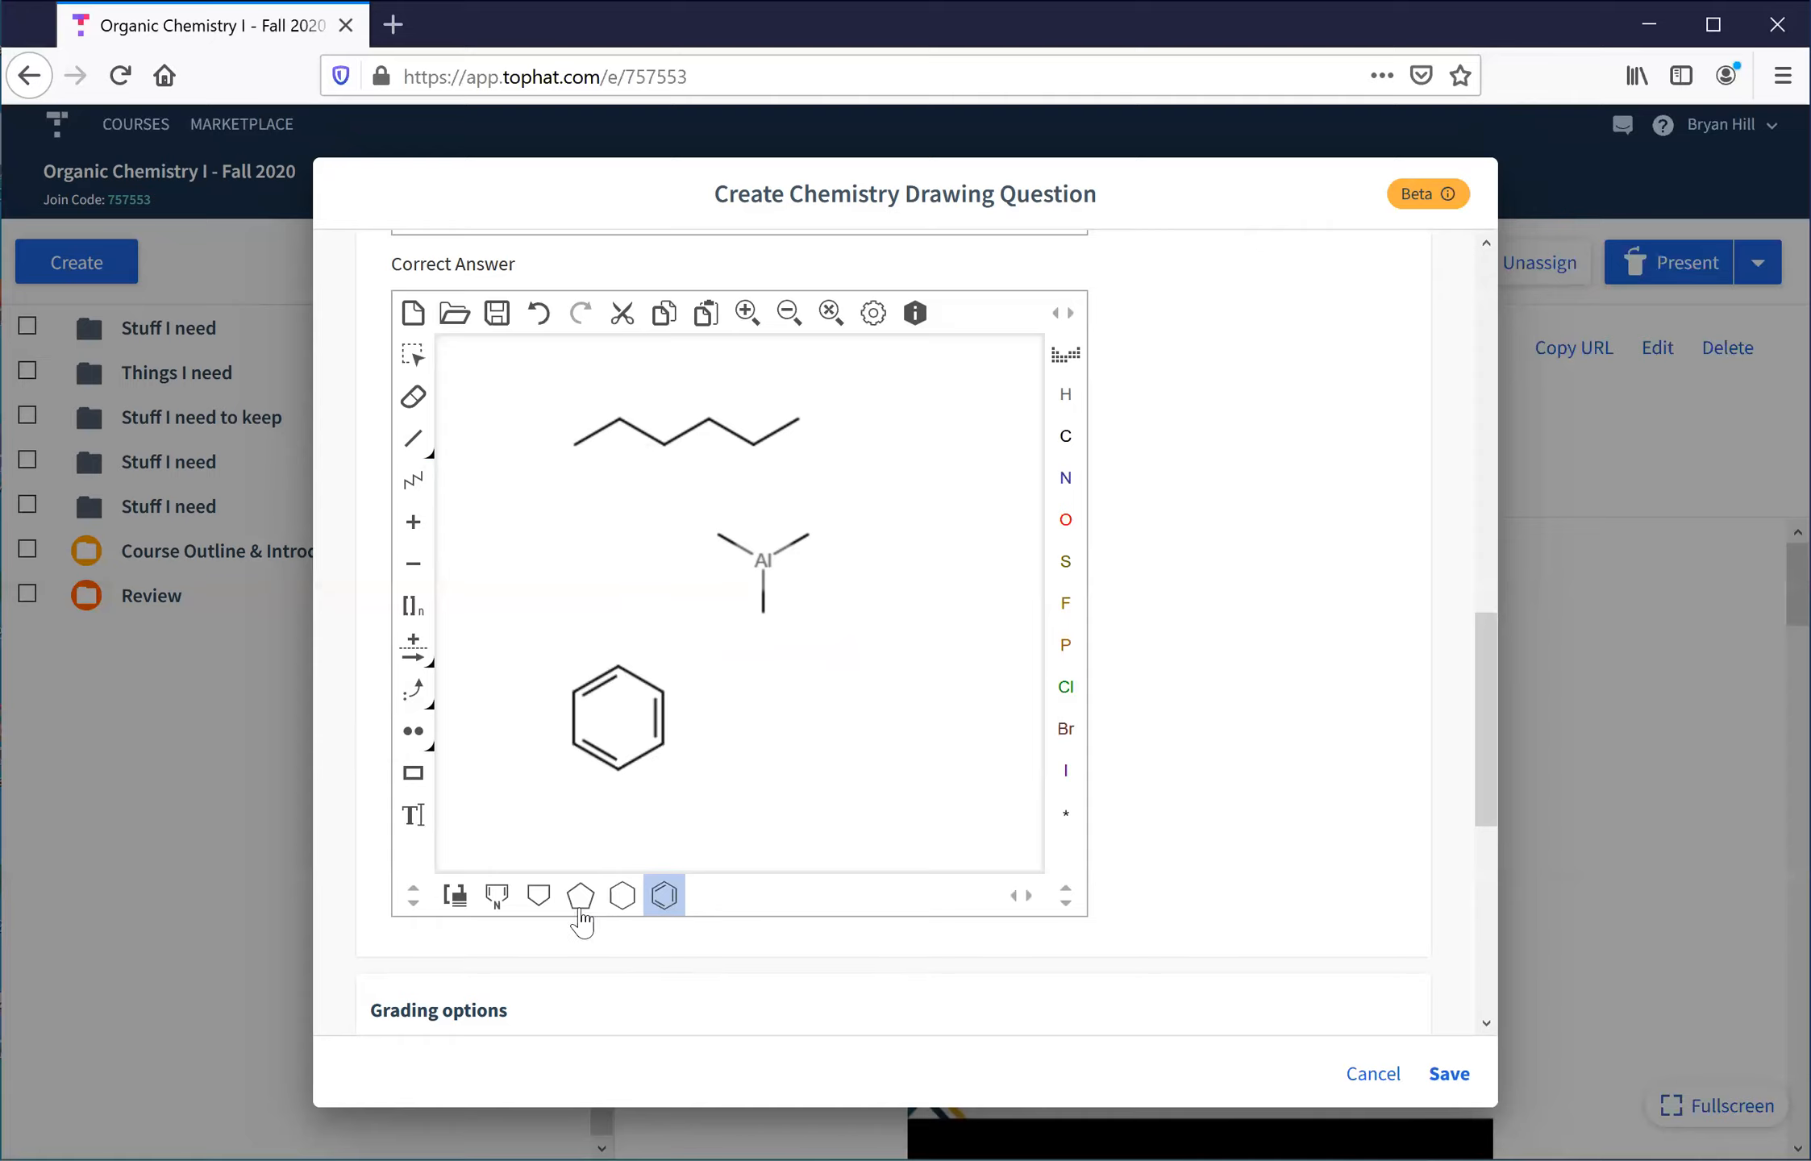
pyautogui.click(621, 897)
pyautogui.click(849, 771)
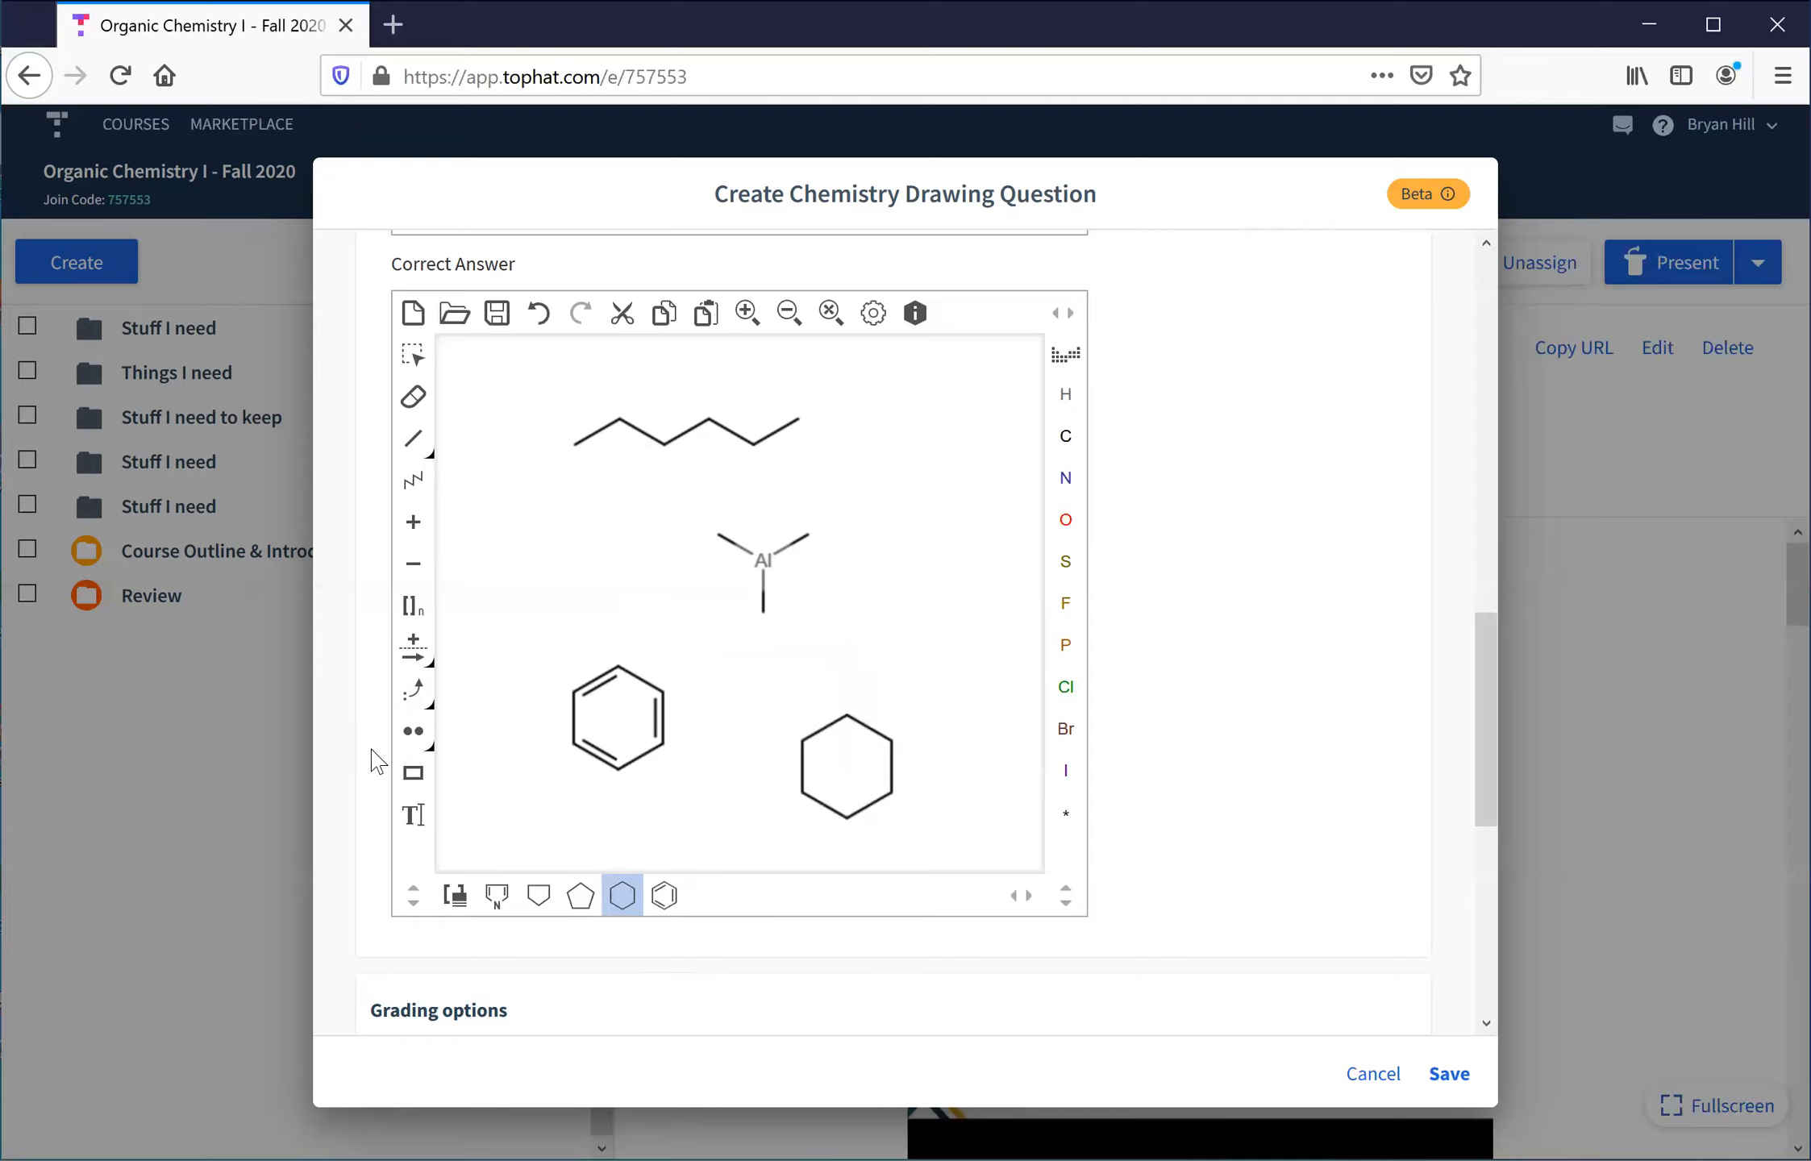